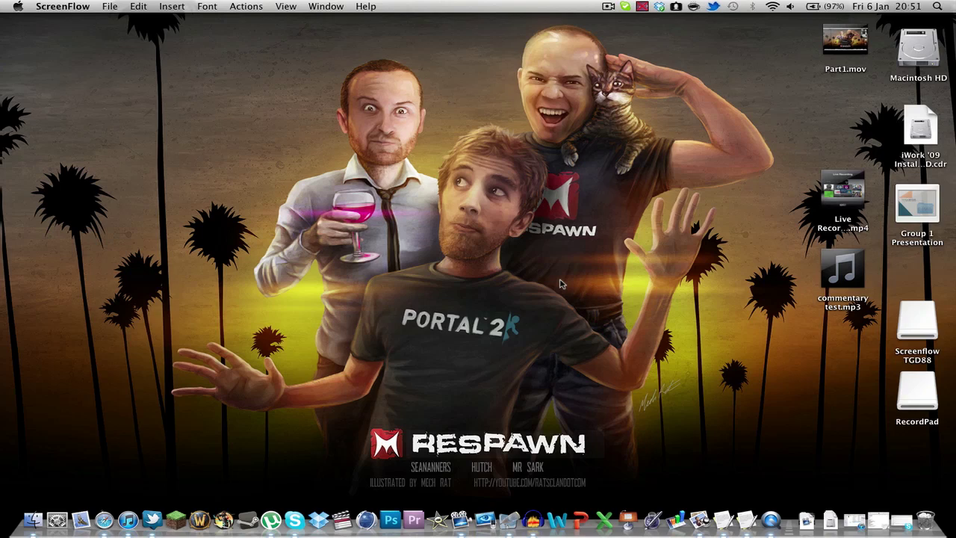
Step: Move the Live Recording .mp4 and commentary test.mp3 icons together near the top centre of the desktop
left_click_drag(858, 196, 394, 109)
left_click_drag(825, 282, 588, 97)
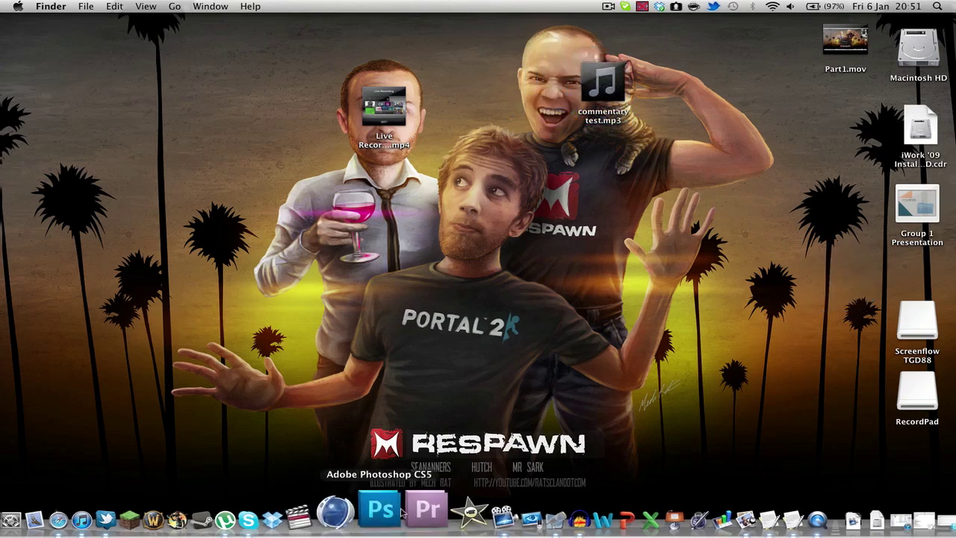
Step: Launch Premiere Pro and create a new project named Test, overwriting the existing Test project
left_click(387, 469)
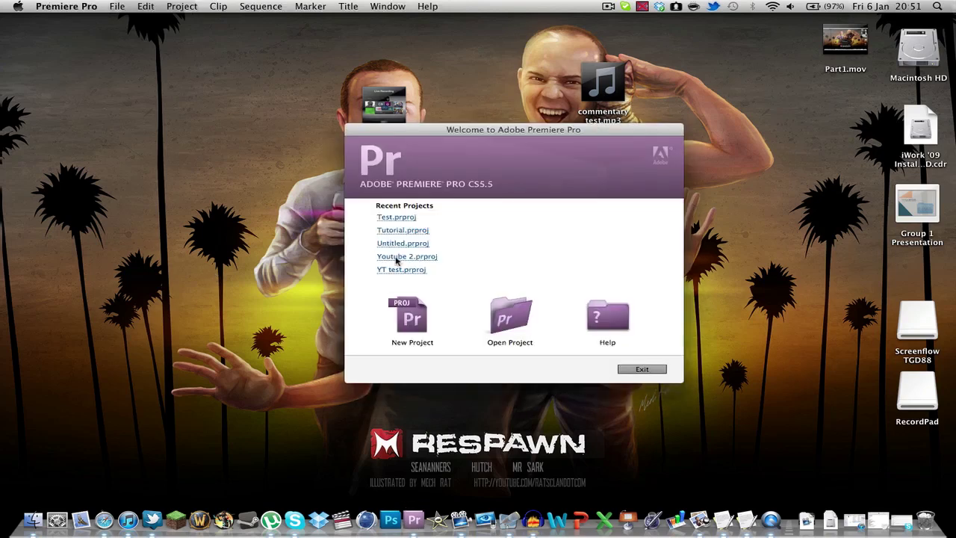
left_click(424, 301)
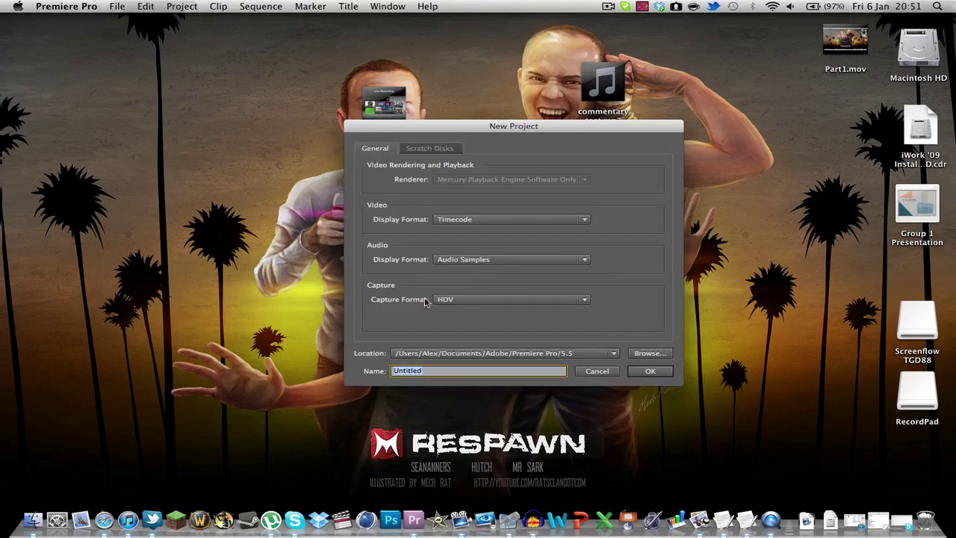
type("Test")
key("Return")
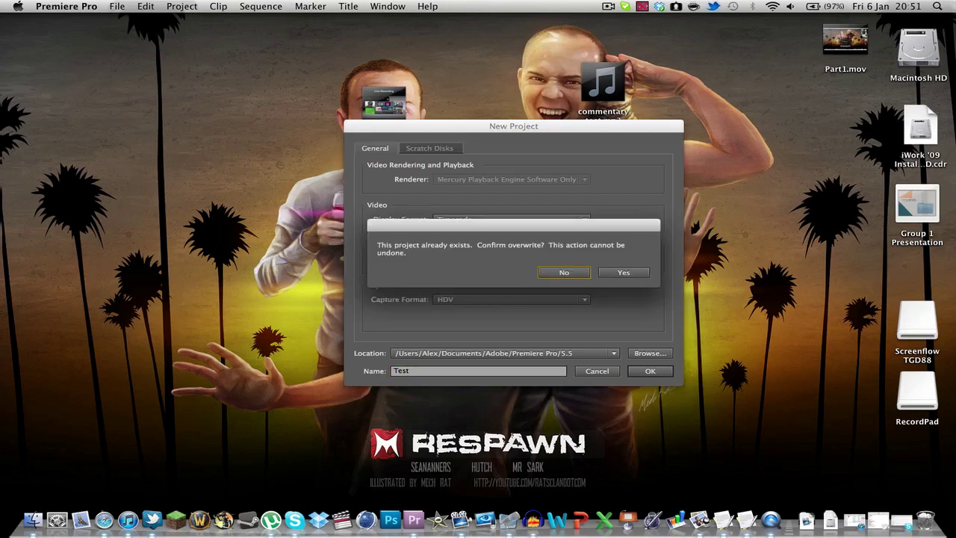
left_click(646, 274)
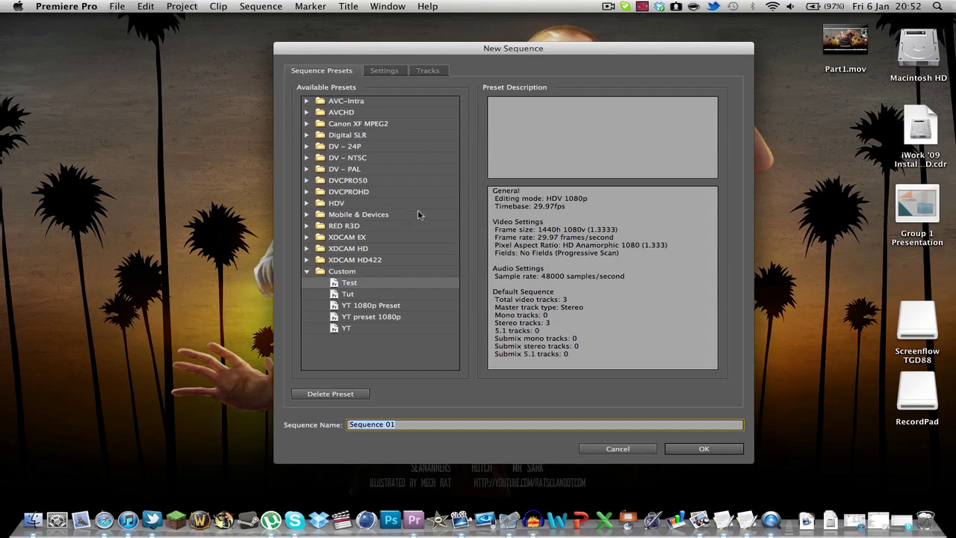
Step: In the New Sequence Settings, keep HDV 1080p as the editing mode at 29.97 fps
left_click(382, 72)
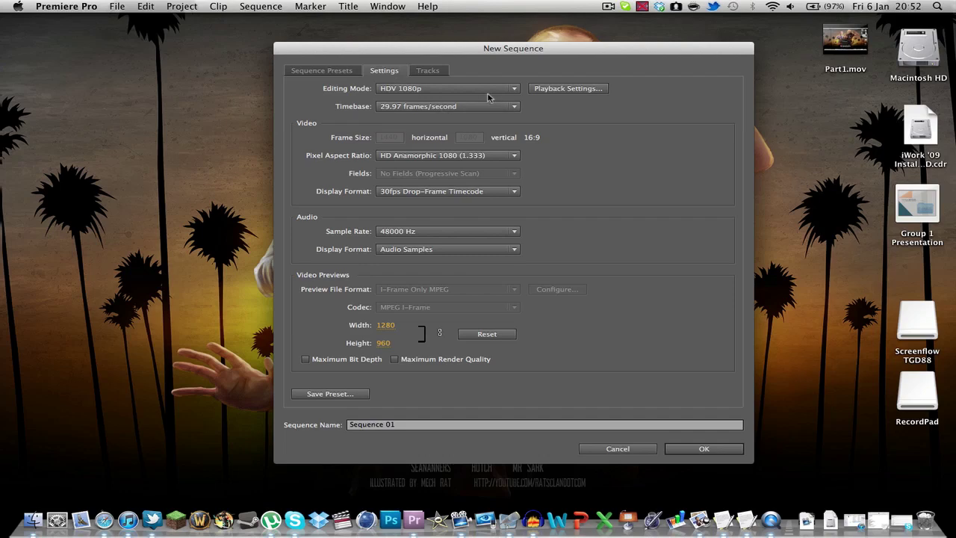
left_click(487, 93)
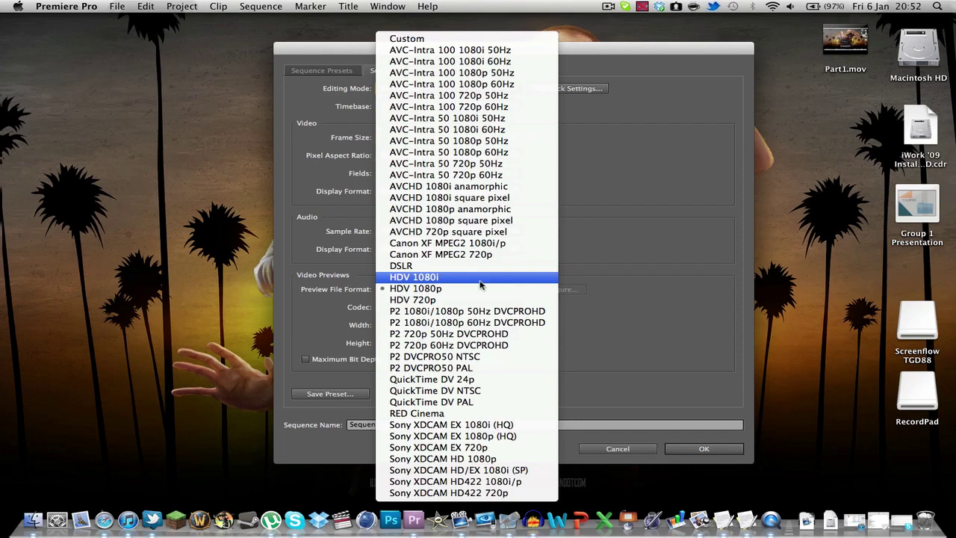
left_click(646, 326)
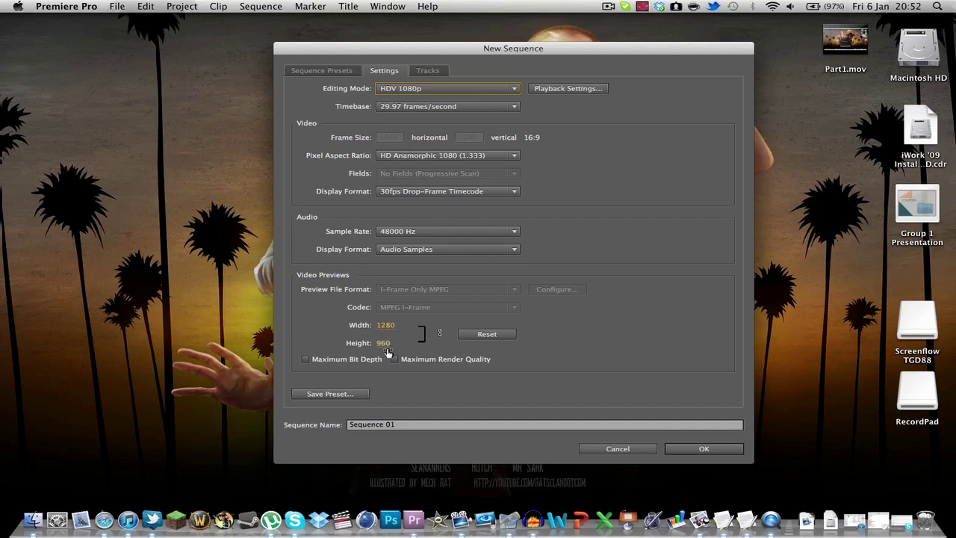
Step: Save the current sequence settings as a preset named Test
left_click(364, 396)
type("Test")
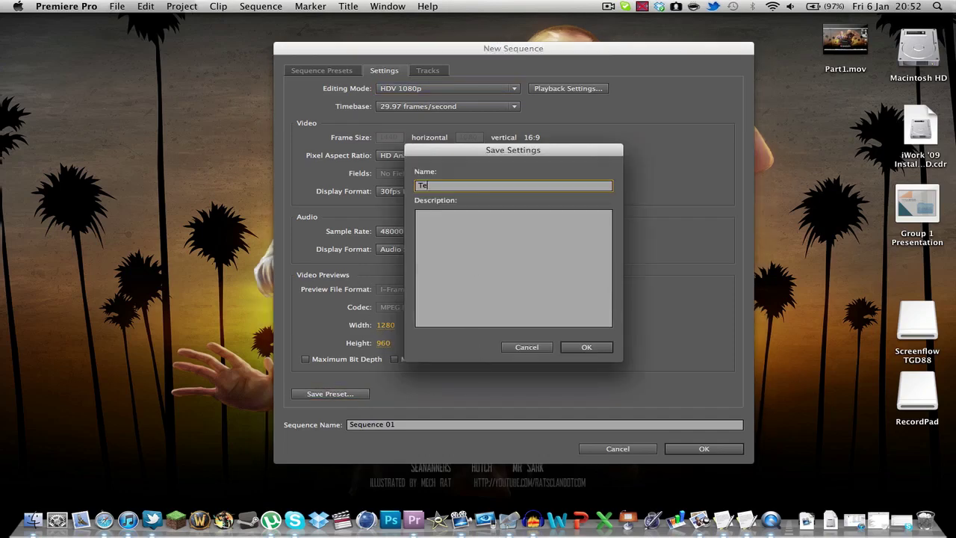
left_click(586, 347)
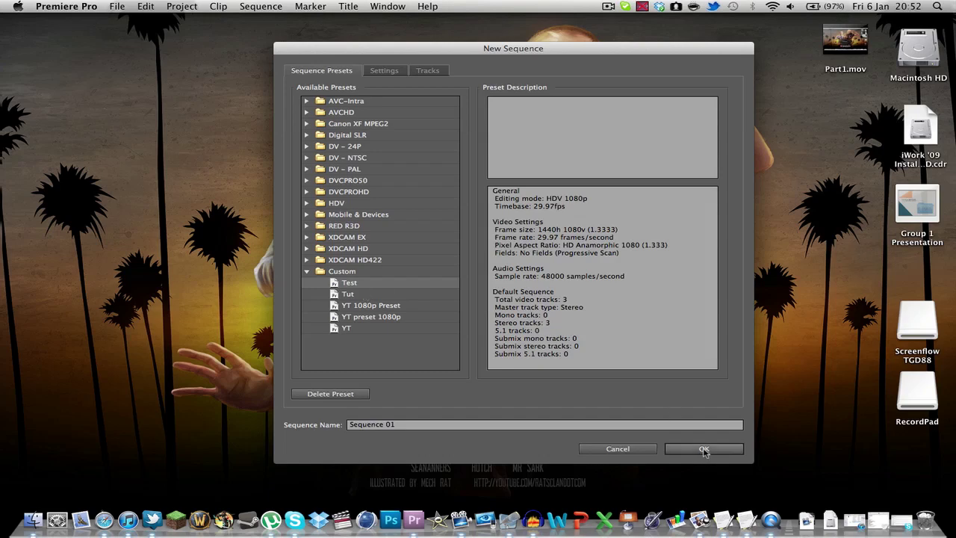
Step: Rename the sequence from Sequence 01 to 'Amazing video hell yeah im in miami beach'
left_click(407, 424)
left_click_drag(407, 425, 318, 416)
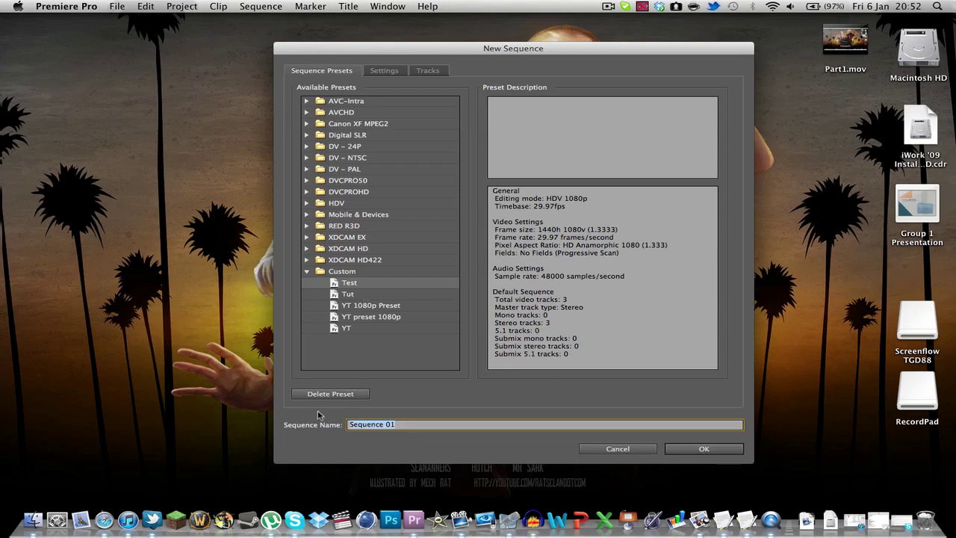
type("Ama")
type("zing video hell yeah im")
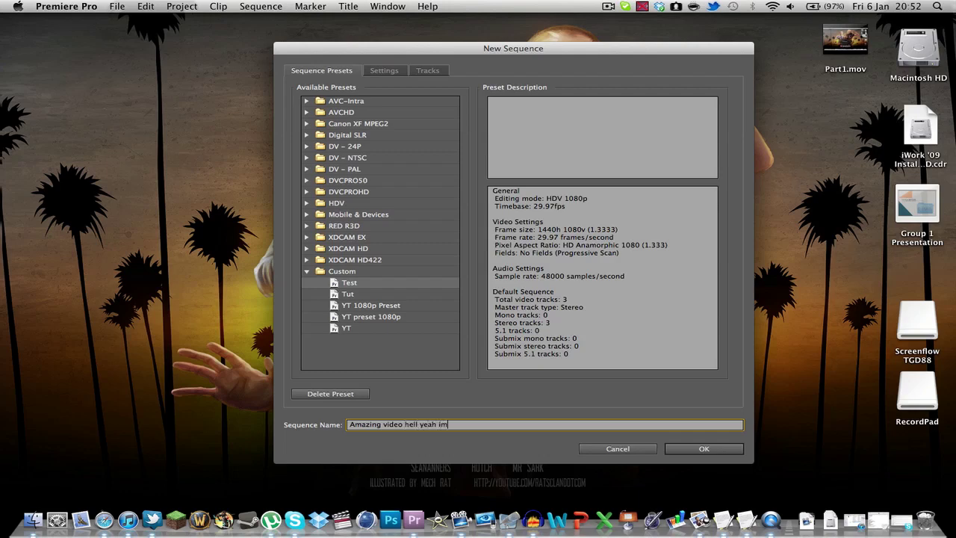
type(" in miami beach")
Step: Create the sequence, maximise the Premiere Pro window and continue the trial
left_click(702, 450)
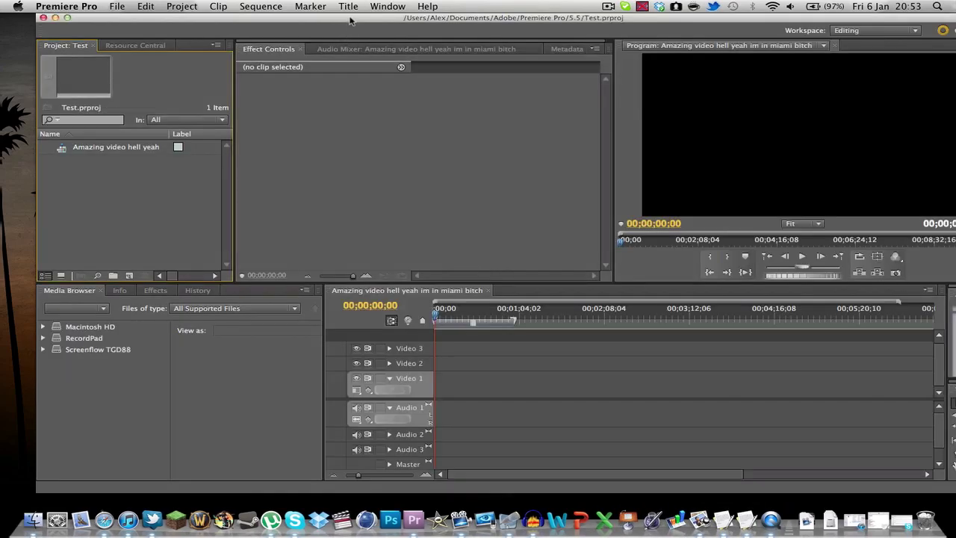
double_click(348, 18)
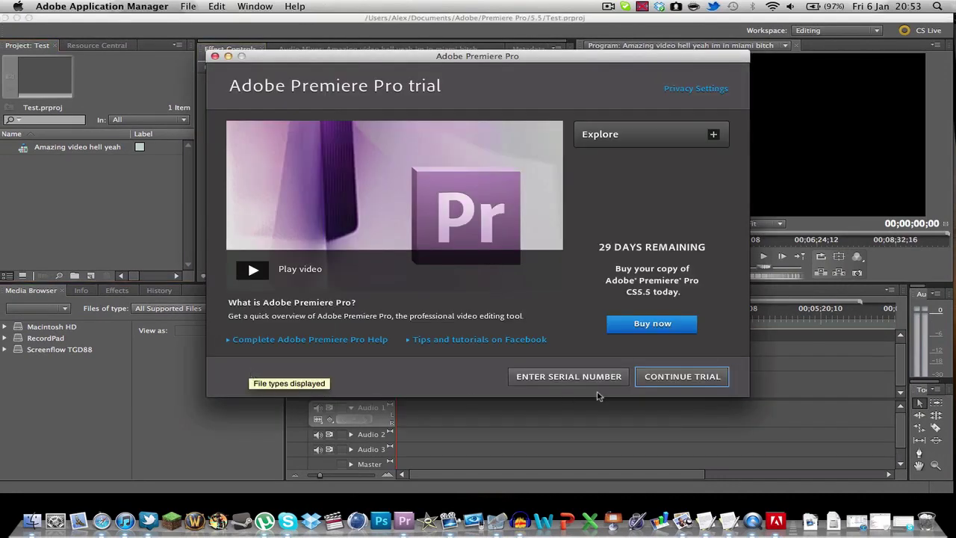
left_click(681, 378)
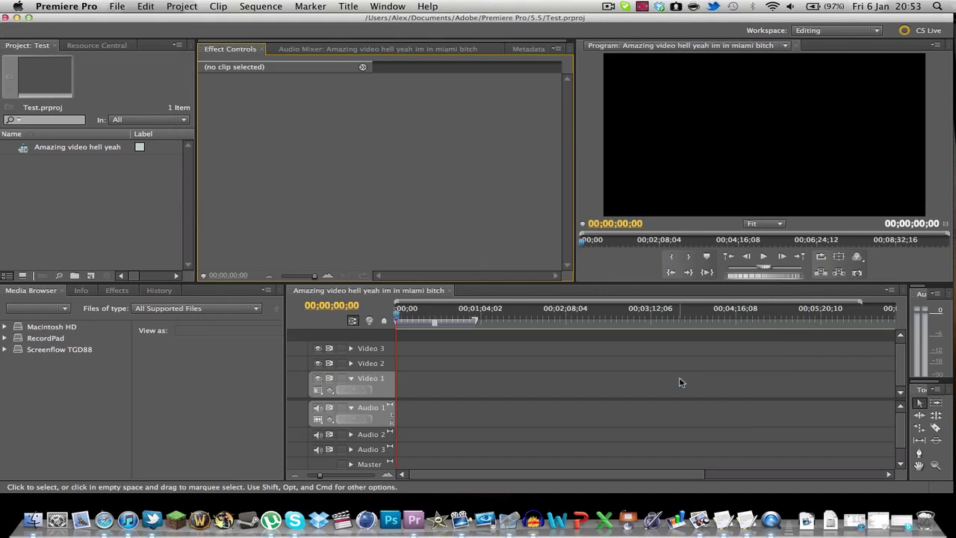
Step: Activate the Timeline, Program monitor and Effect Controls panels in turn
left_click(575, 411)
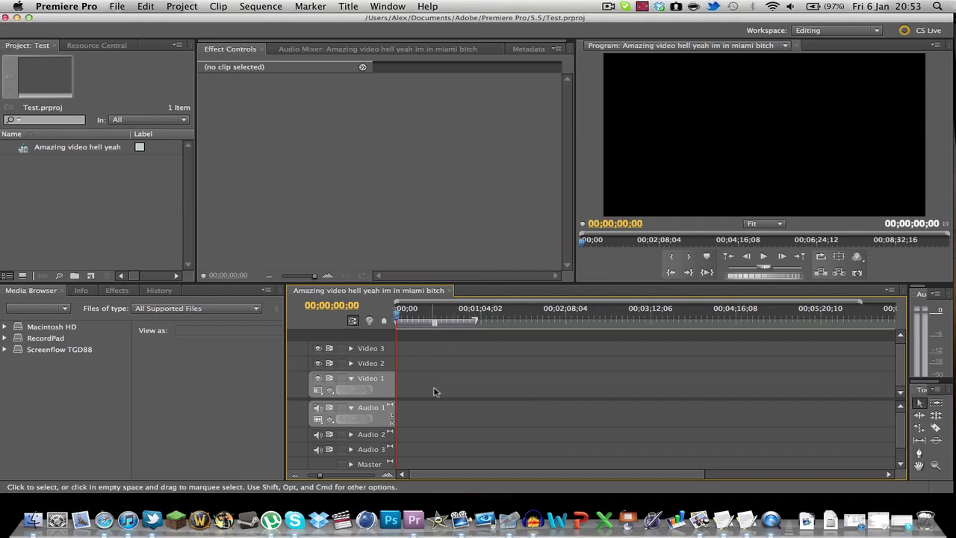
left_click(718, 93)
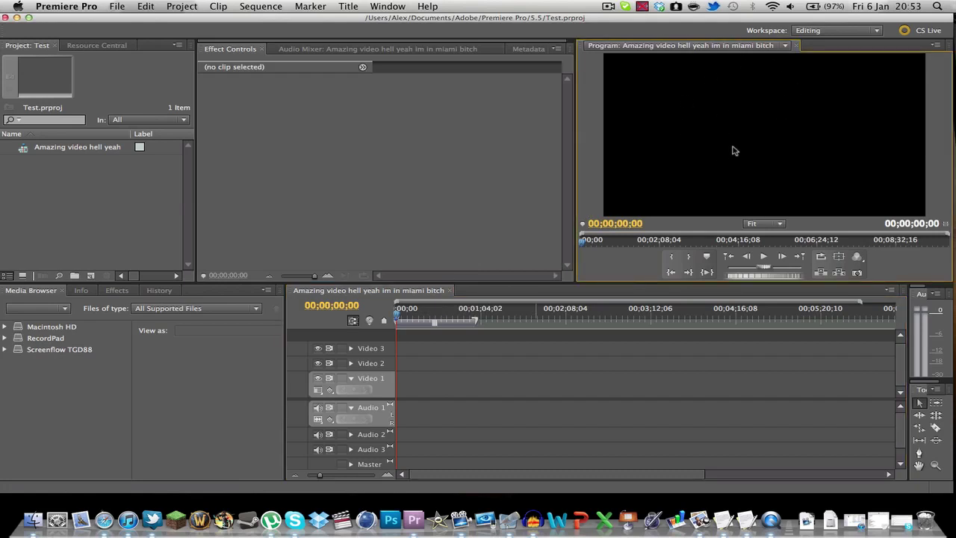
left_click(436, 161)
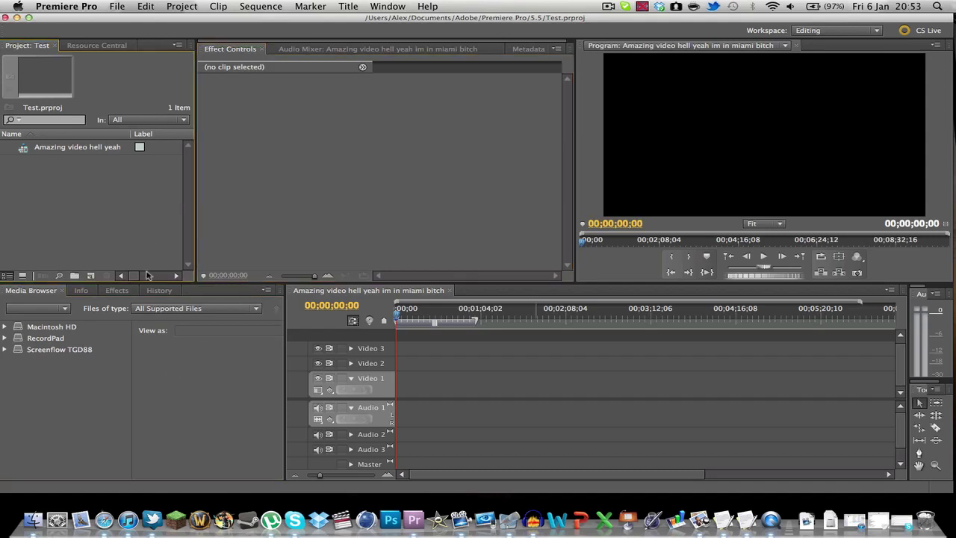
Step: Import Live Recording from Macintosh HD > Users > home > Desktop and place it at the sequence start
left_click(41, 337)
left_click(45, 327)
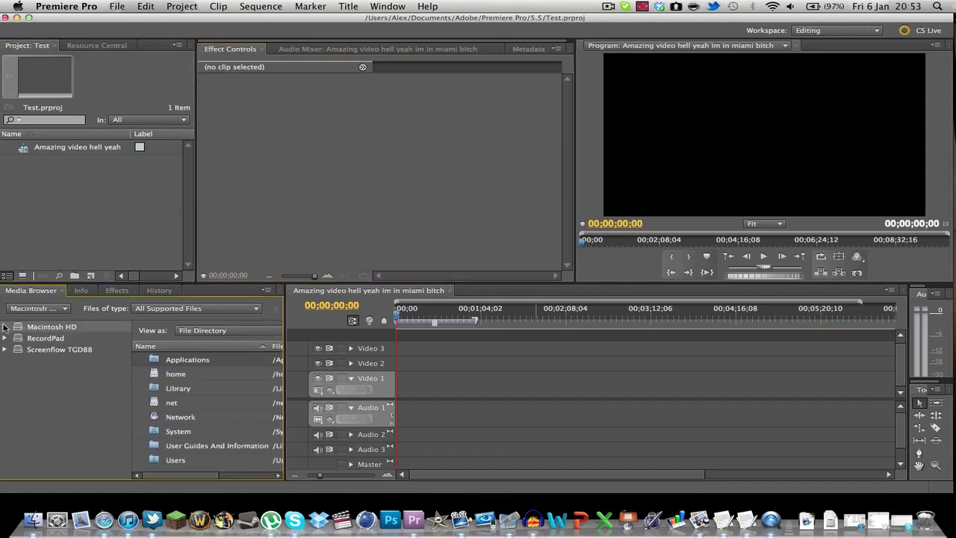
double_click(209, 458)
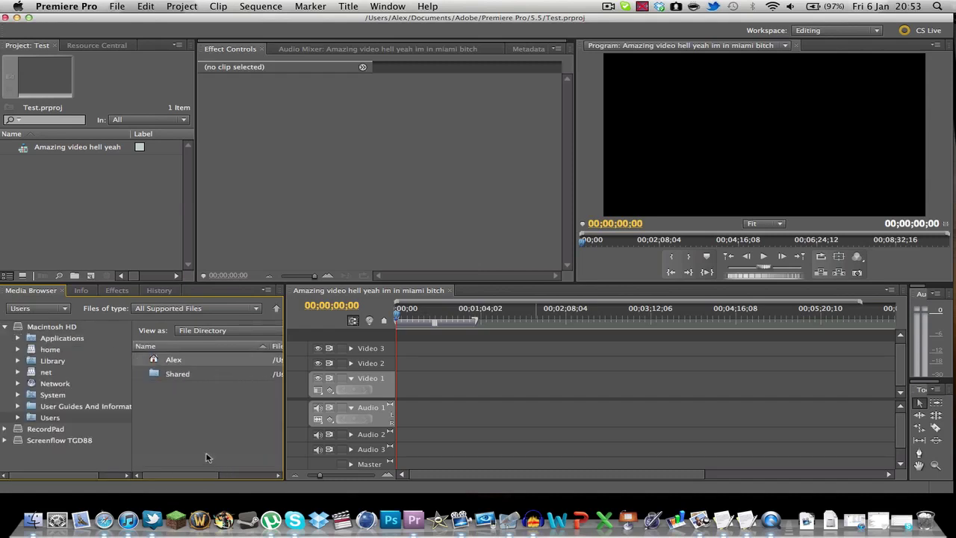
double_click(201, 363)
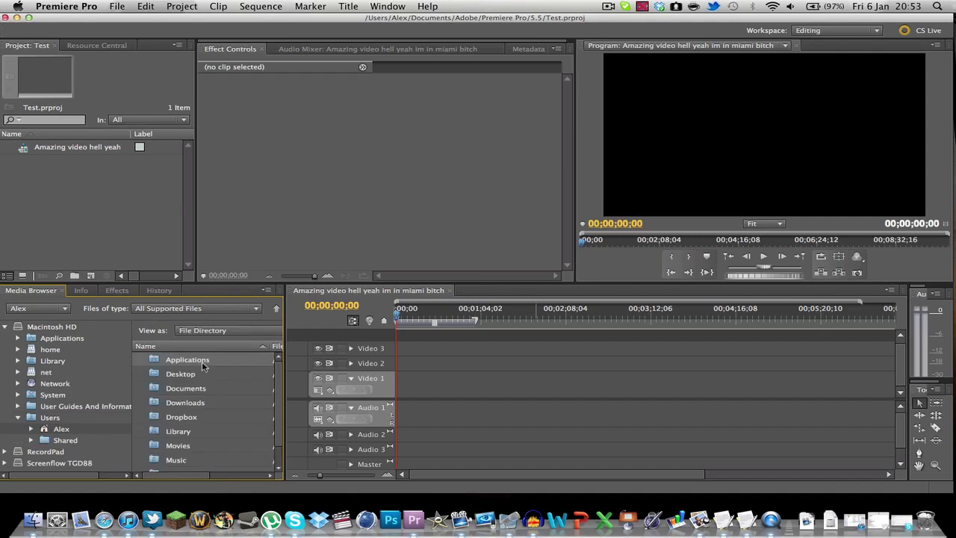
scroll(203, 365, "down", 1)
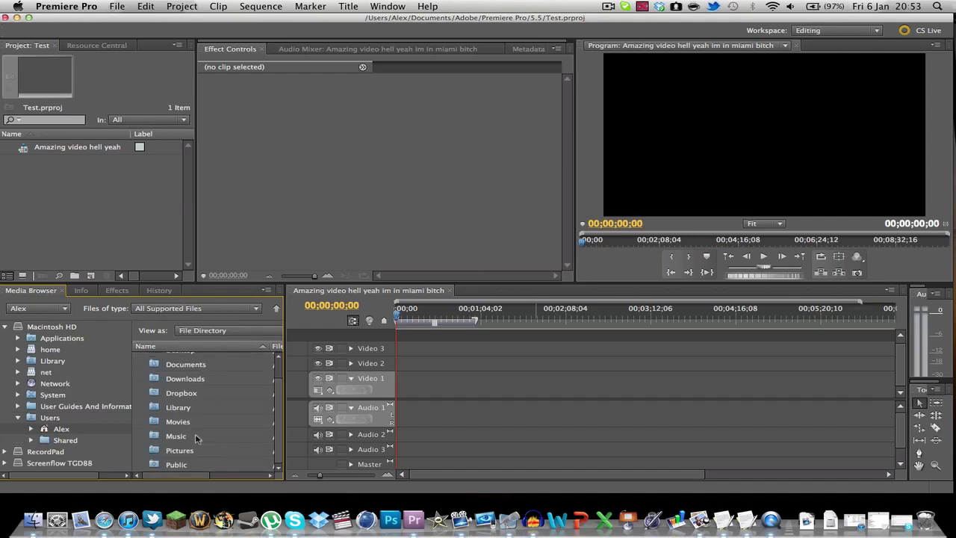
scroll(196, 438, "up", 1)
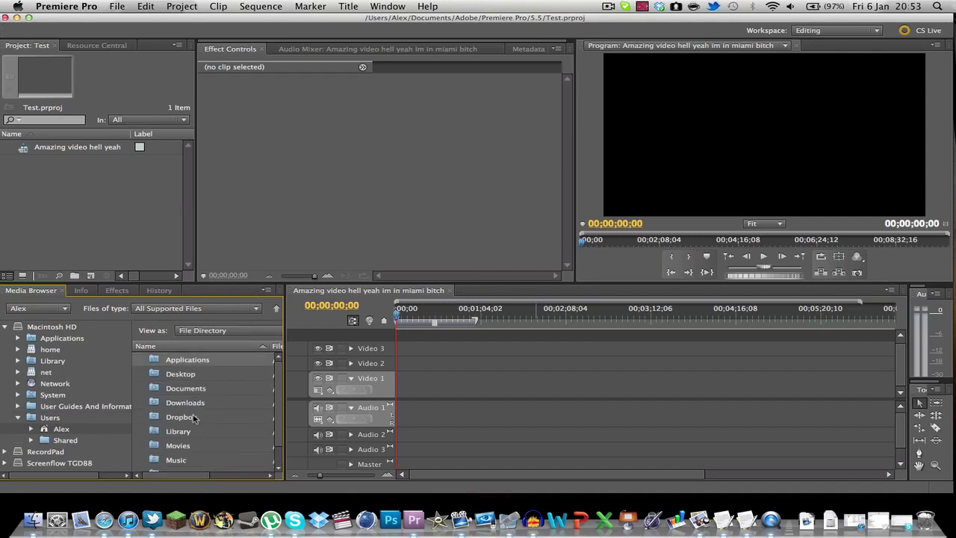
double_click(187, 374)
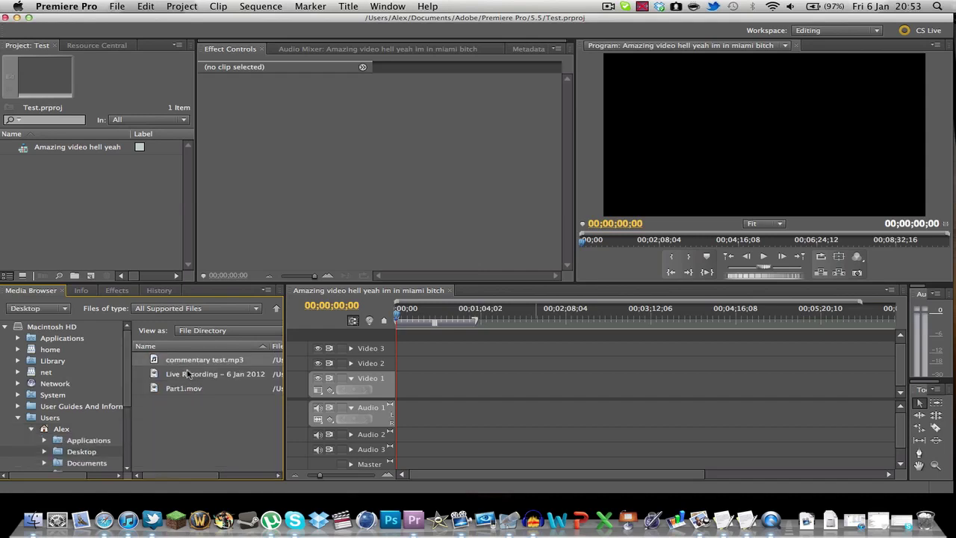
left_click_drag(216, 373, 97, 204)
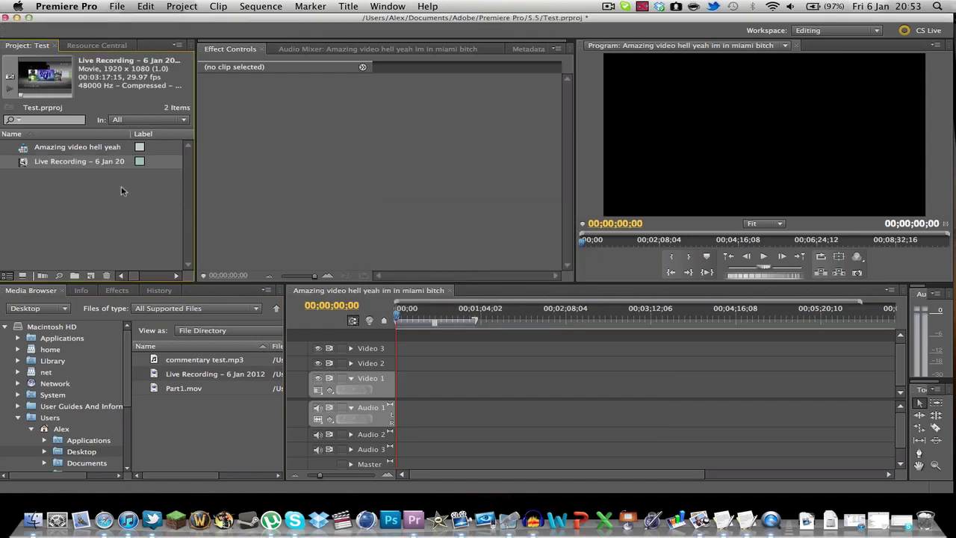
left_click_drag(94, 166, 400, 398)
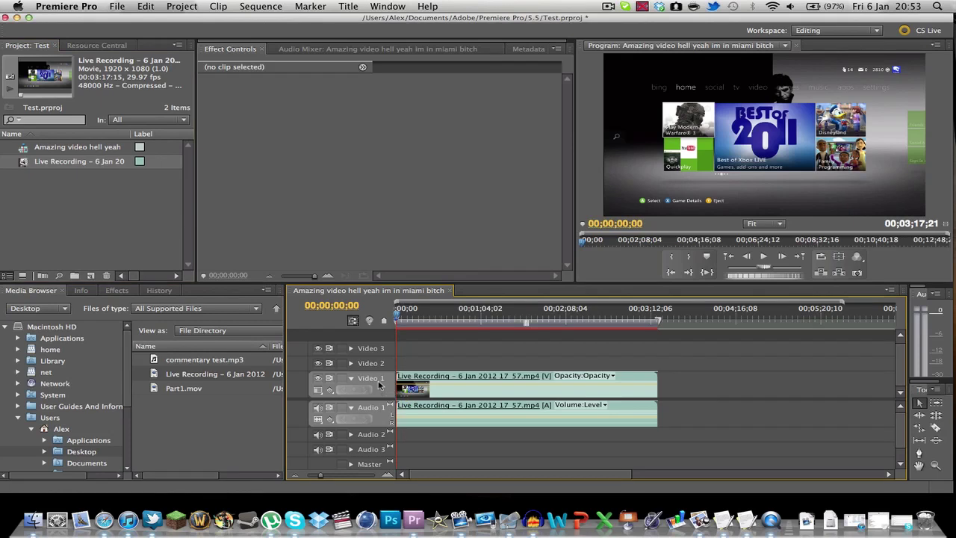
Step: In the Media Browser, navigate through Documents > WattieTV into the 90s comm folder
left_click(215, 391)
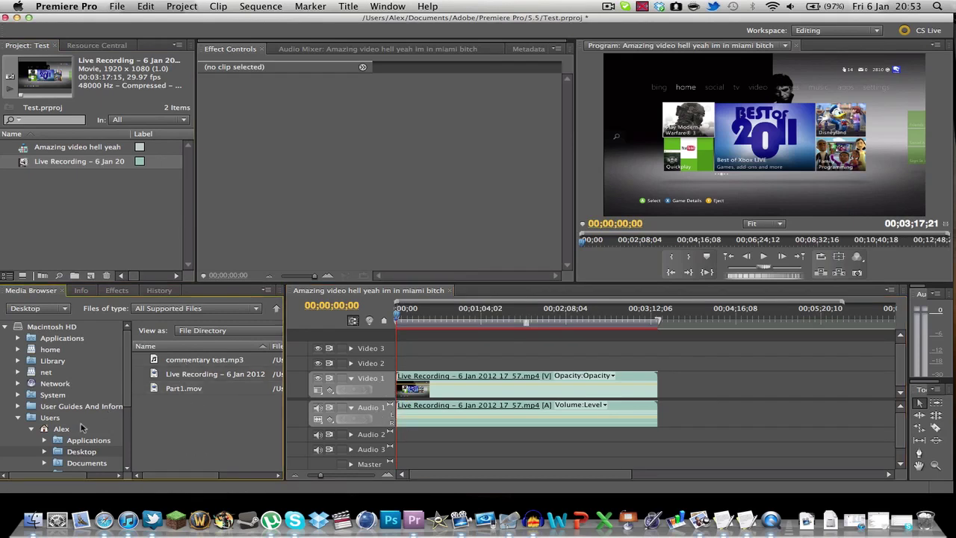
scroll(128, 429, "down", 5)
scroll(128, 428, "down", 5)
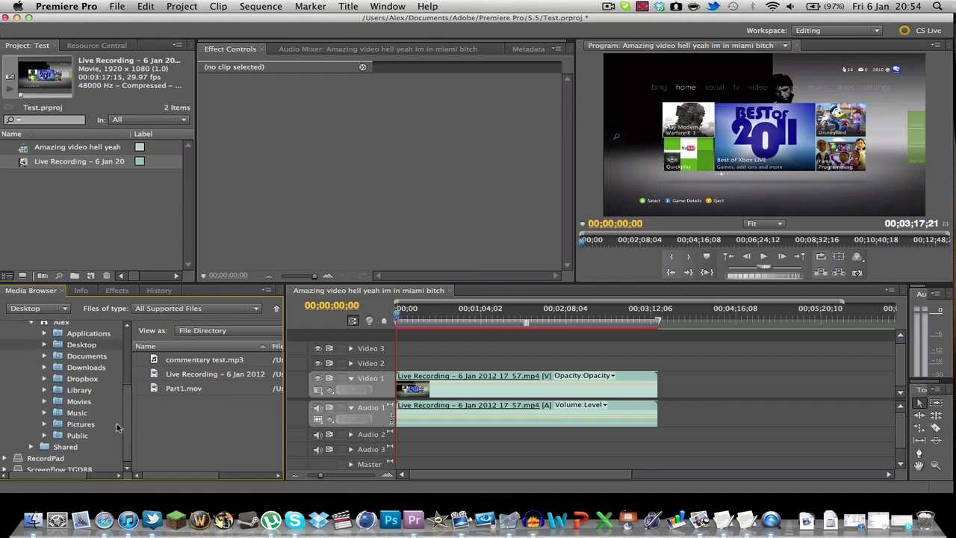
left_click(107, 366)
left_click(108, 357)
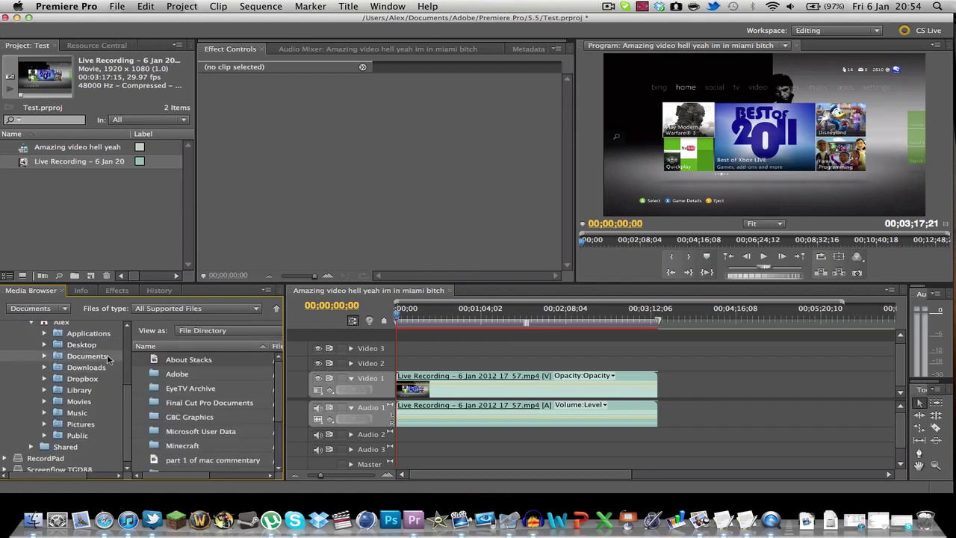
scroll(274, 418, "down", 5)
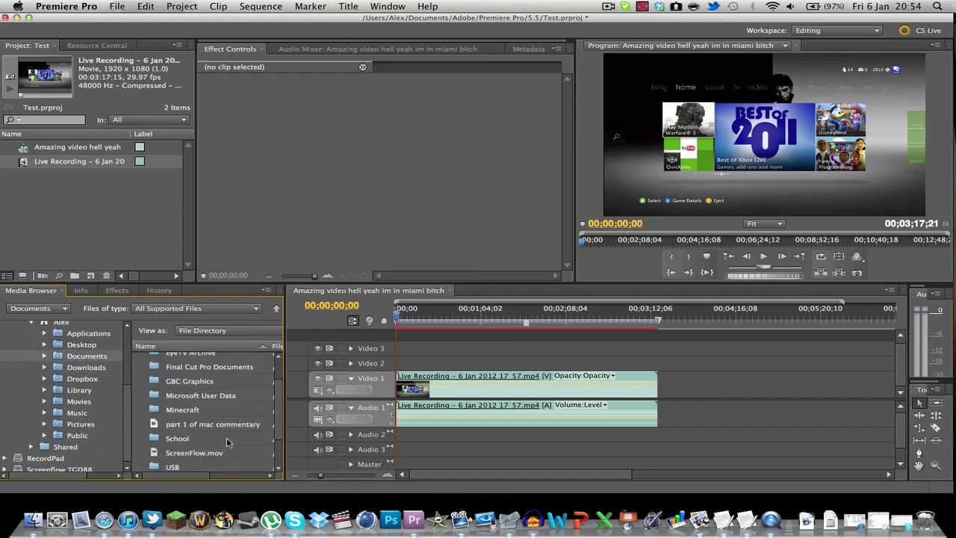
double_click(226, 439)
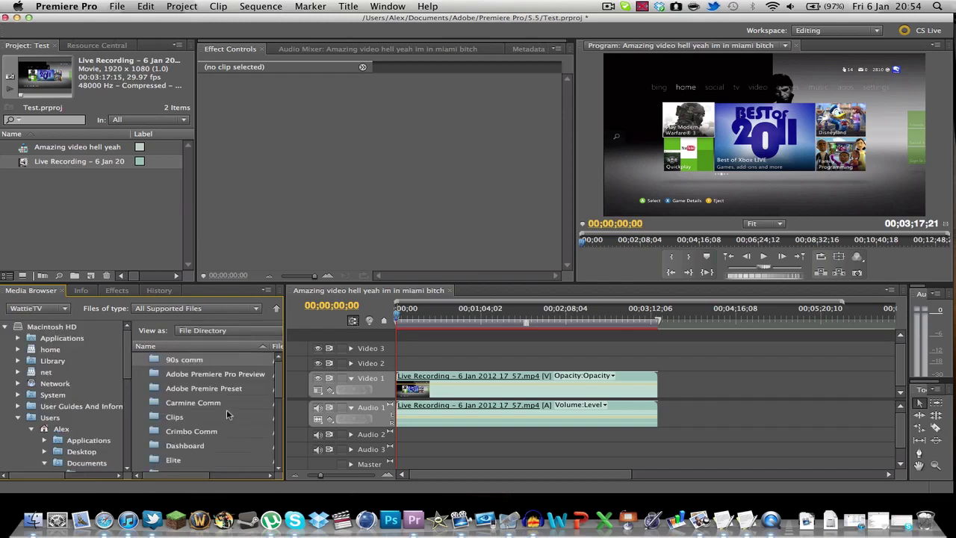
scroll(227, 411, "down", 3)
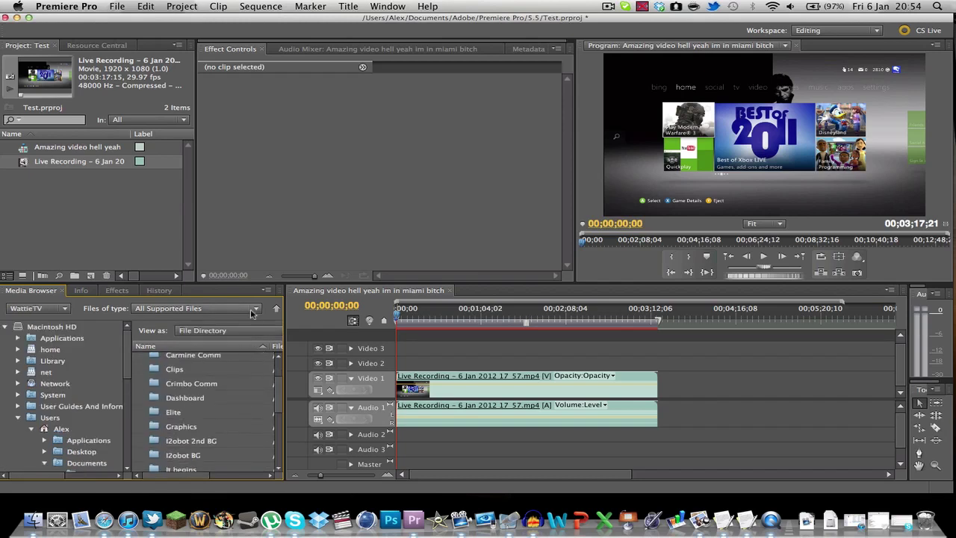
scroll(255, 308, "down", 1)
scroll(255, 377, "up", 1)
scroll(254, 377, "up", 1)
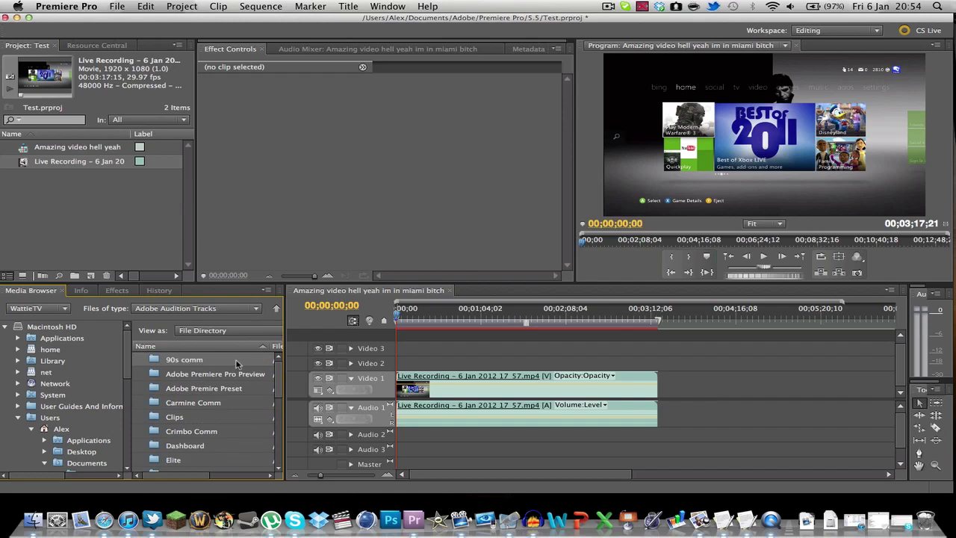
double_click(237, 363)
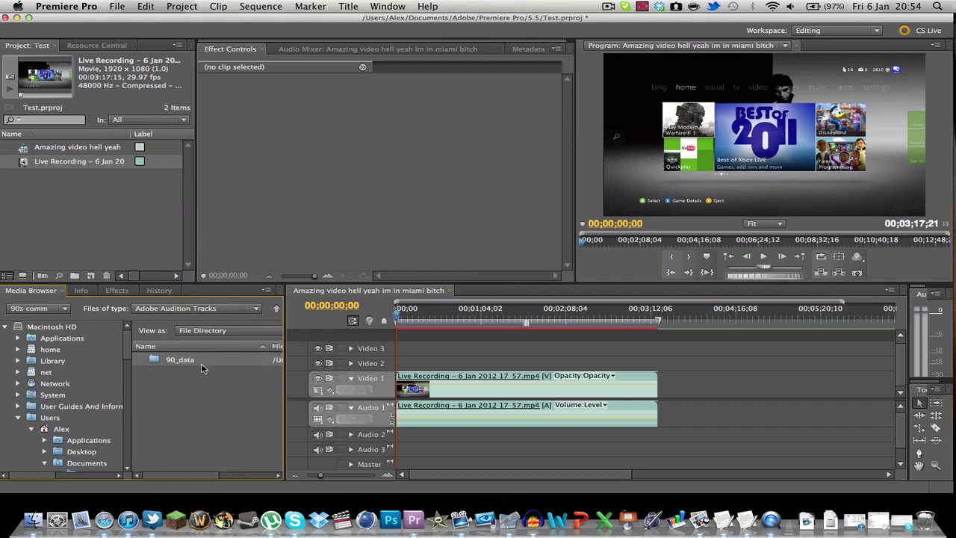
Step: Go back up through the folders and open WattieTV > Carmine Comm instead
left_click(275, 309)
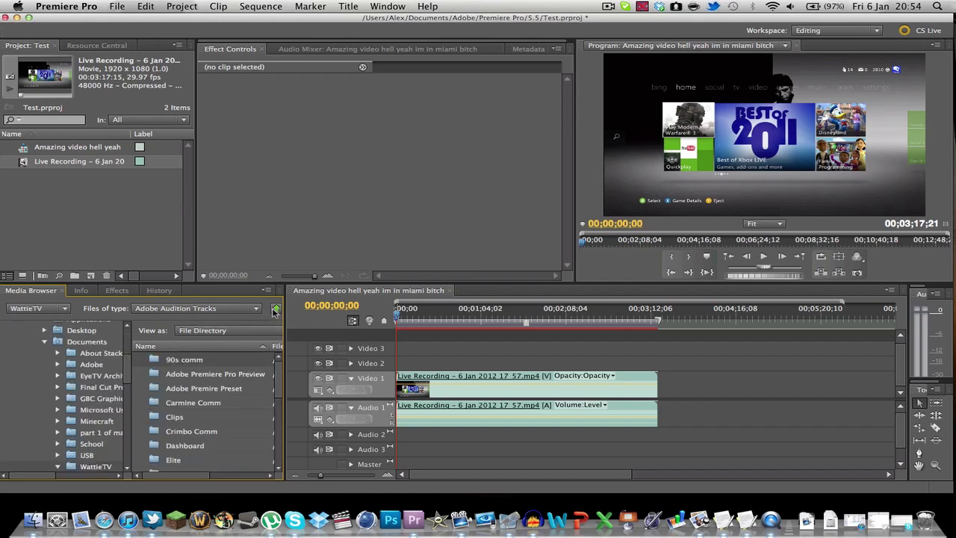
double_click(238, 361)
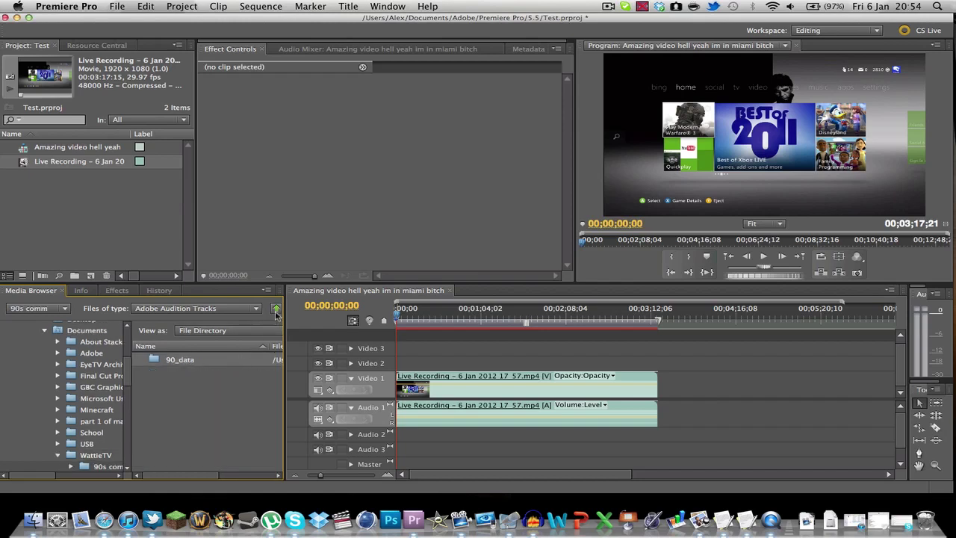
left_click(275, 310)
left_click(275, 310)
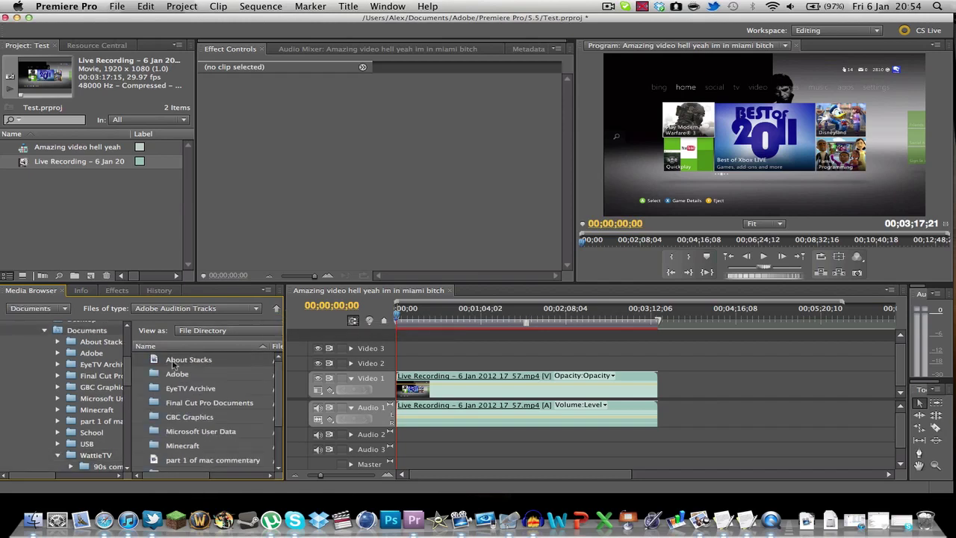
scroll(237, 401, "down", 3)
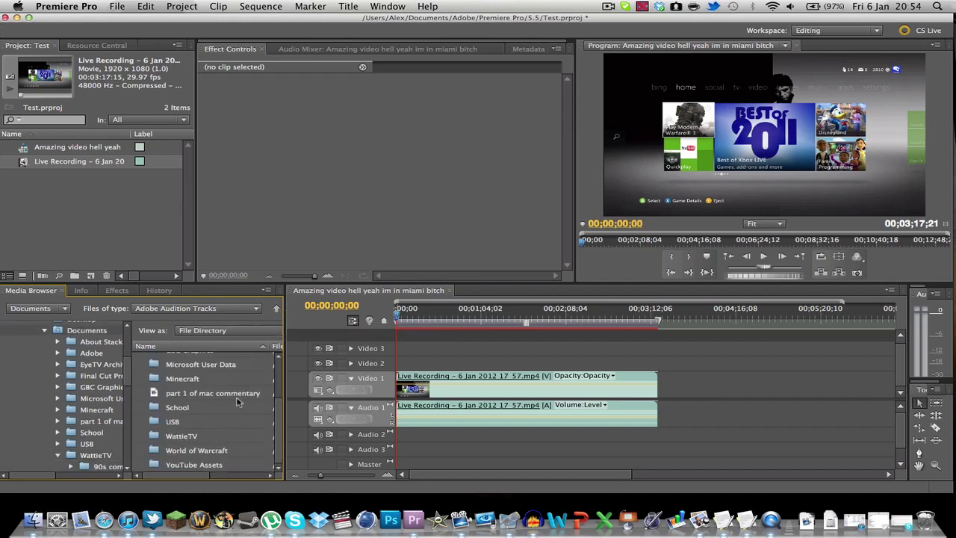
double_click(232, 438)
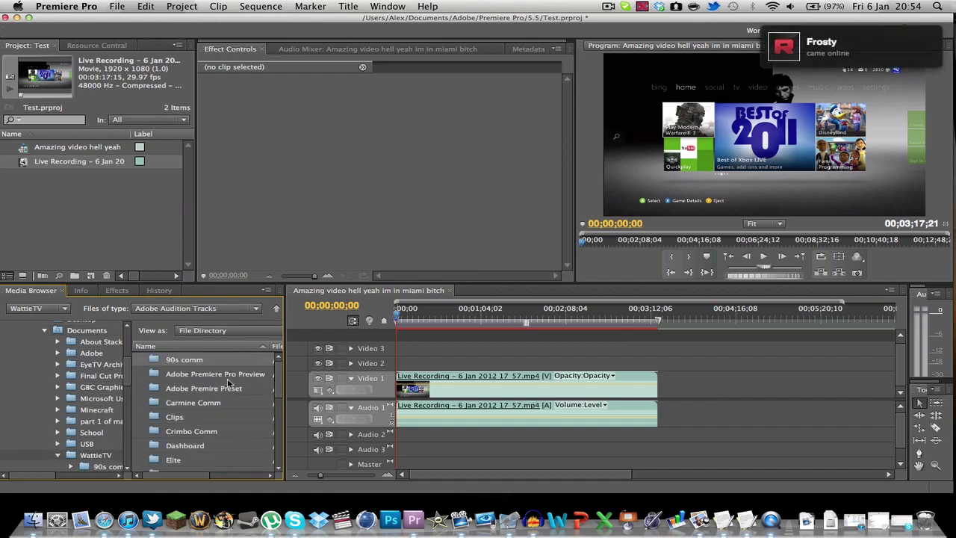
double_click(224, 403)
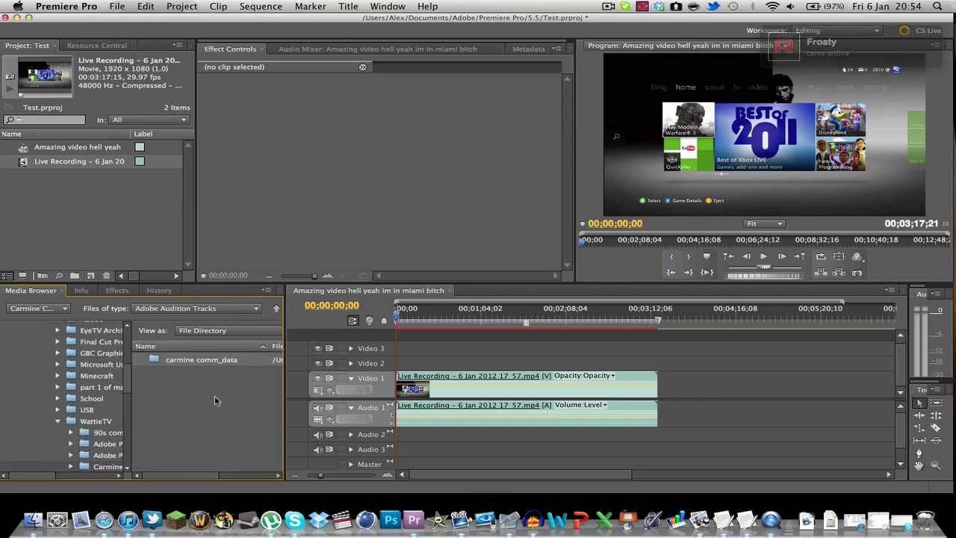
Step: Show All Supported Files, open 90s comm, and drop 90s comm.mp3 onto an empty audio track
left_click(234, 309)
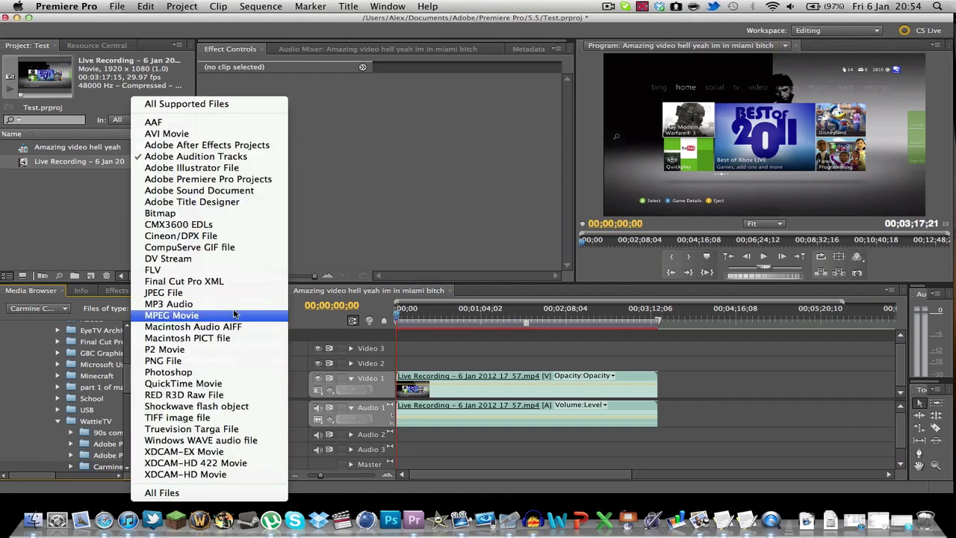
left_click(210, 110)
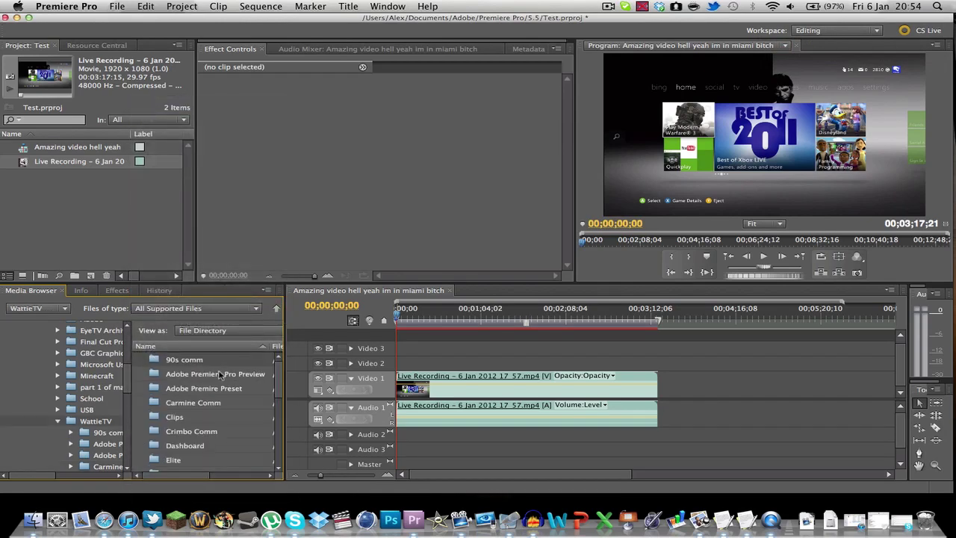
double_click(232, 362)
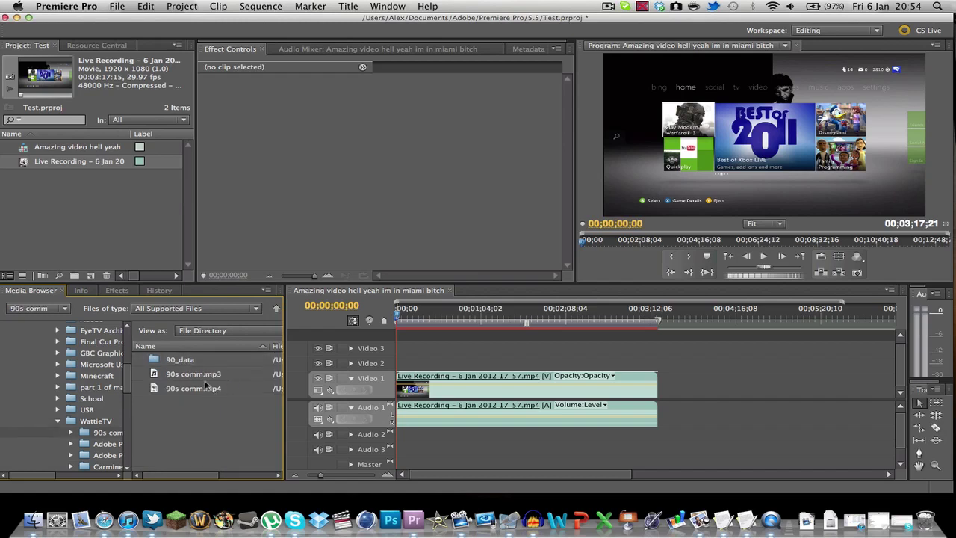
left_click_drag(195, 375, 413, 456)
left_click(439, 449)
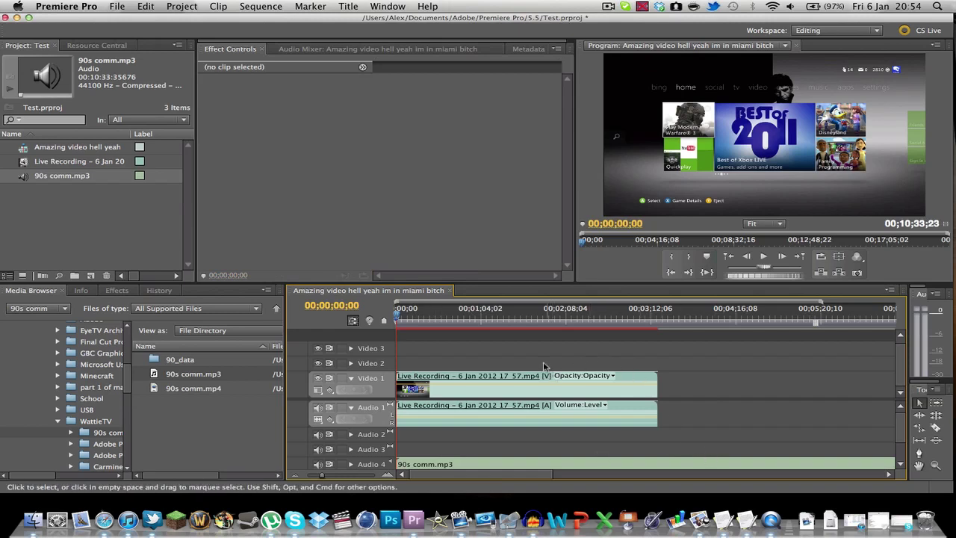
Step: Use Delete Tracks to remove all empty video and audio tracks from the sequence
right_click(381, 365)
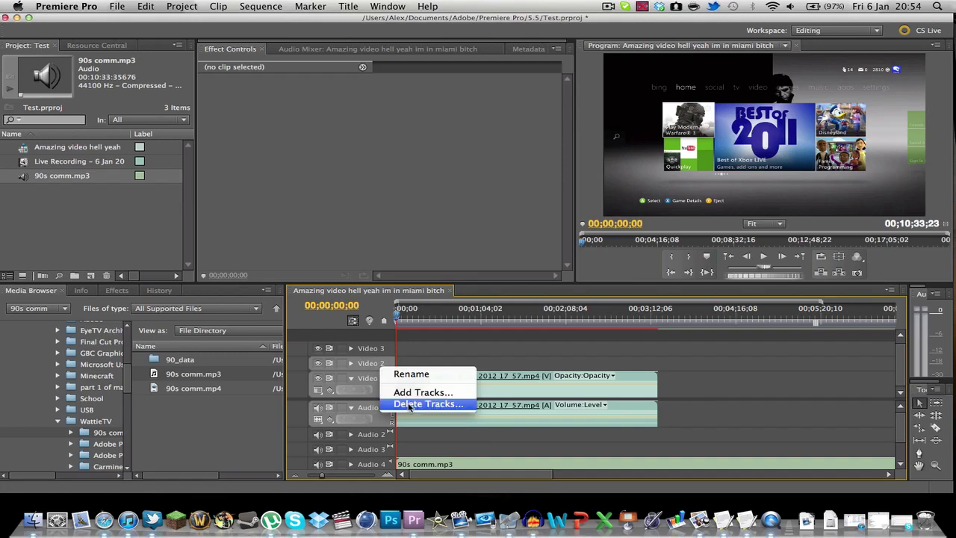
left_click(411, 408)
left_click(389, 199)
left_click(441, 216)
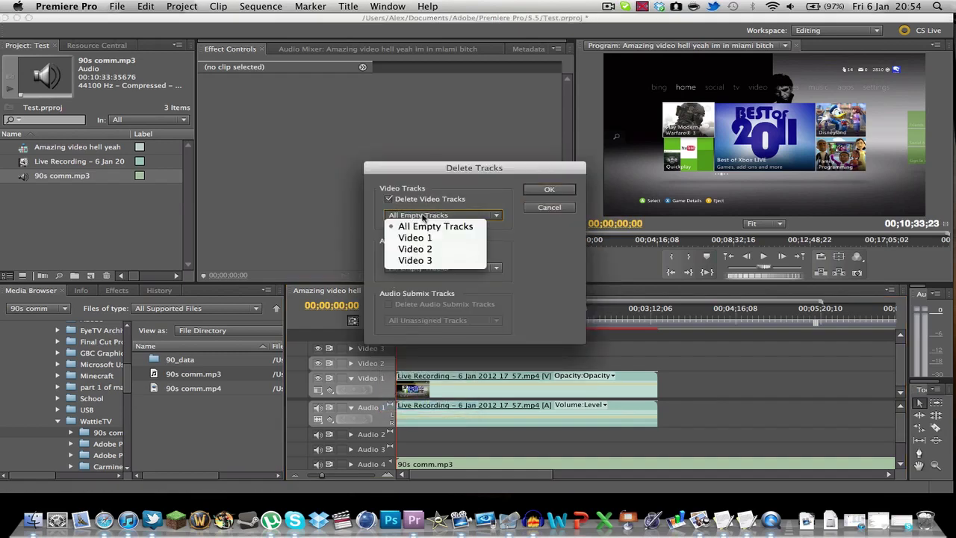
left_click(505, 253)
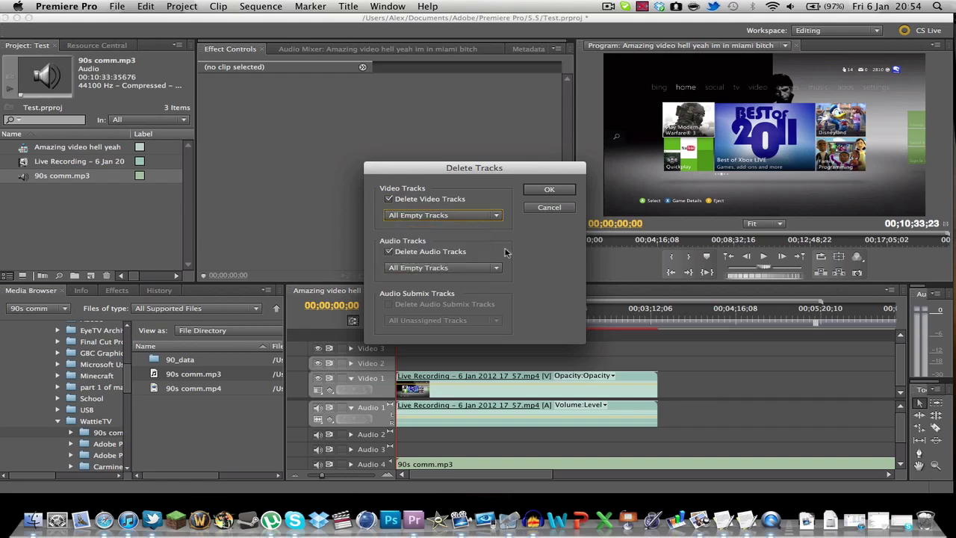
left_click(540, 190)
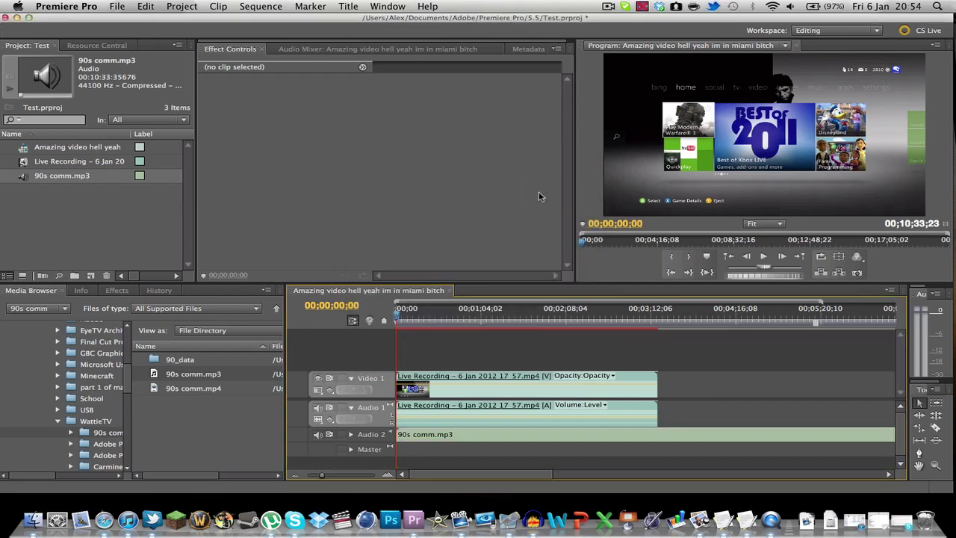
Step: Select the Live Recording clip and enlarge it slightly with a corner handle in the Program monitor
left_click(630, 195)
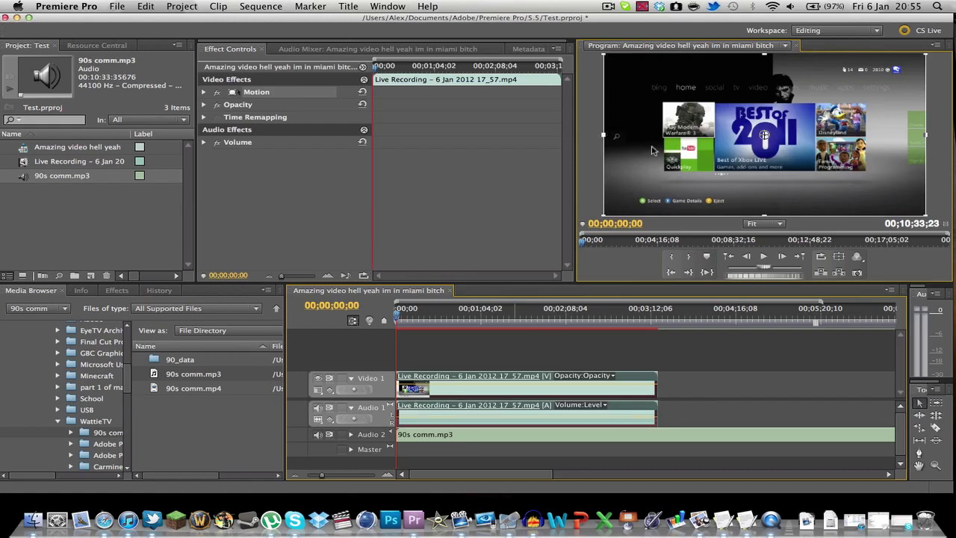
left_click_drag(603, 215, 601, 217)
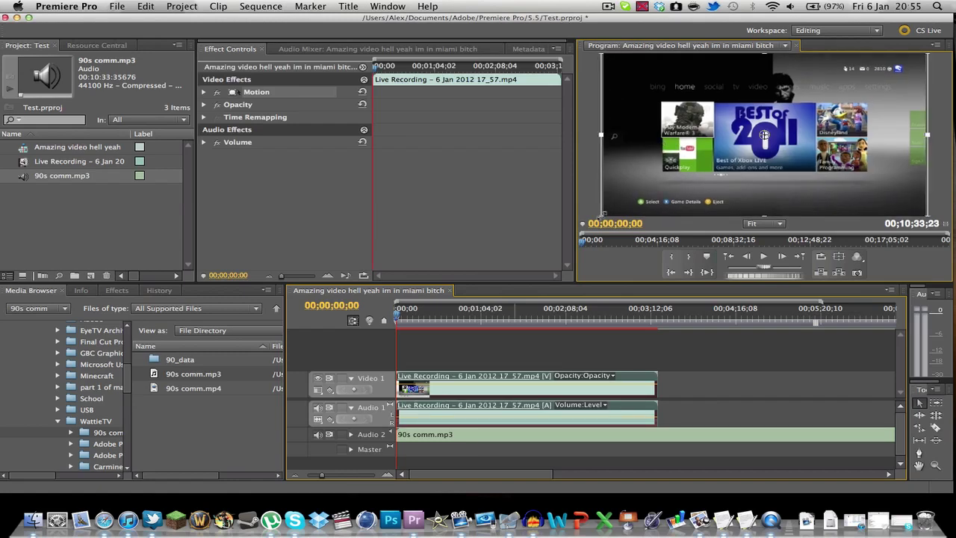
left_click(586, 194)
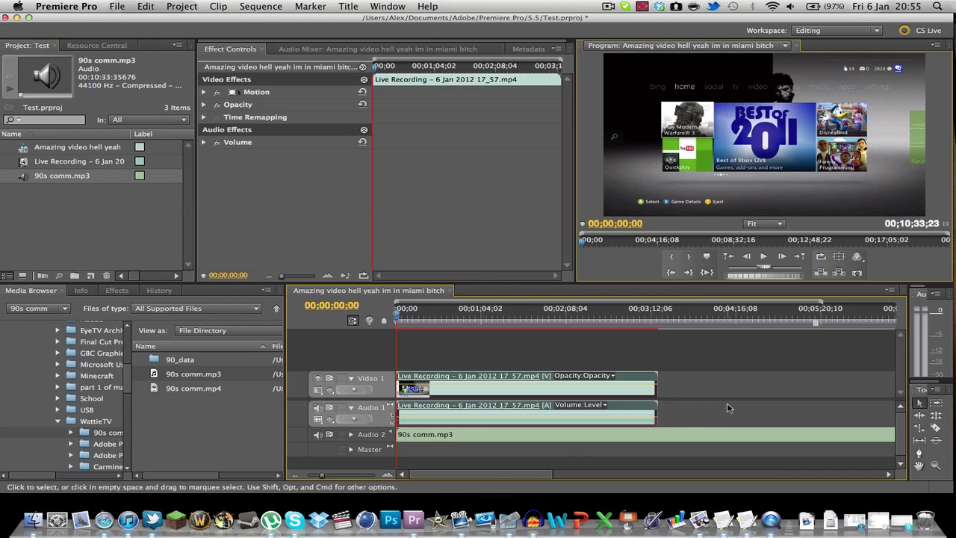
Step: Razor the Audio 2 commentary where the gameplay clip ends and delete the leftover tail
left_click(666, 435)
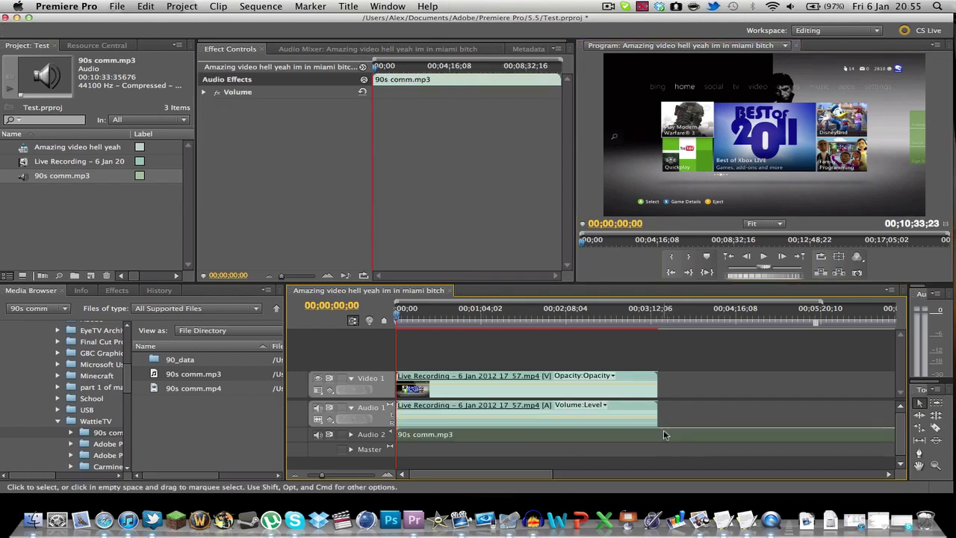
left_click(936, 429)
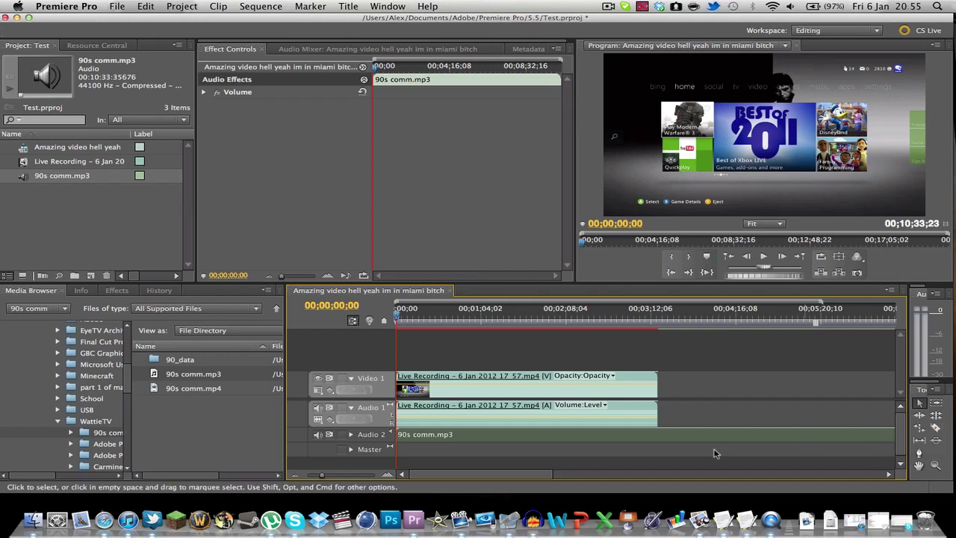
left_click(663, 432)
left_click(920, 403)
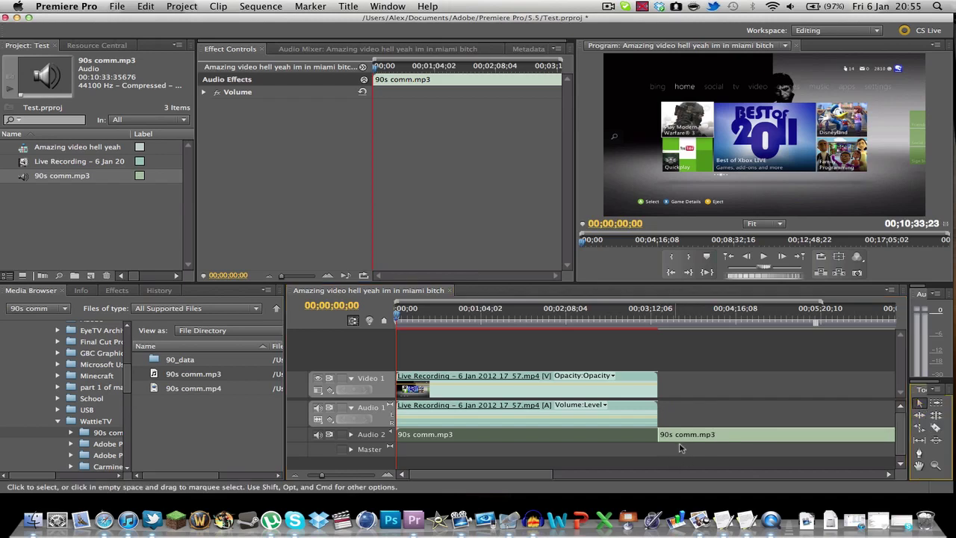
left_click_drag(681, 440, 716, 439)
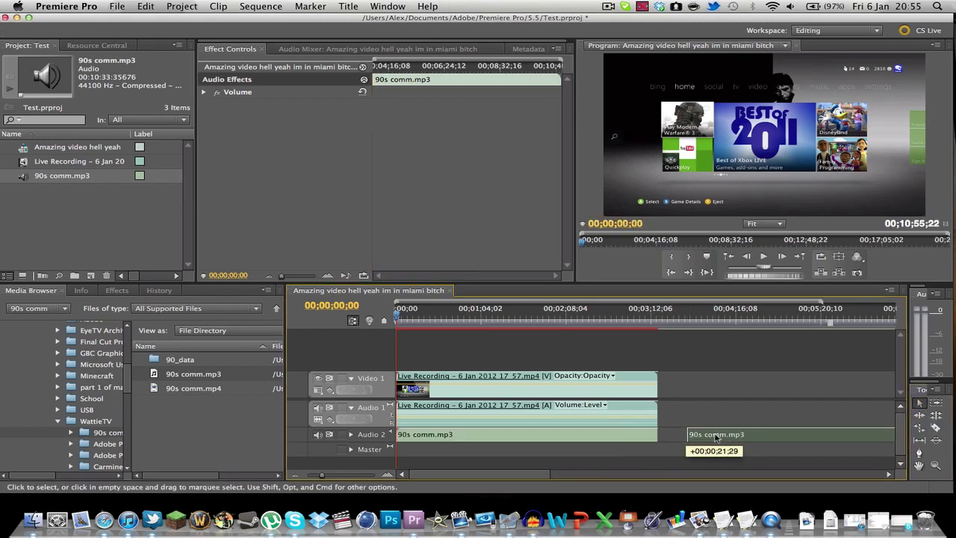
key("Delete")
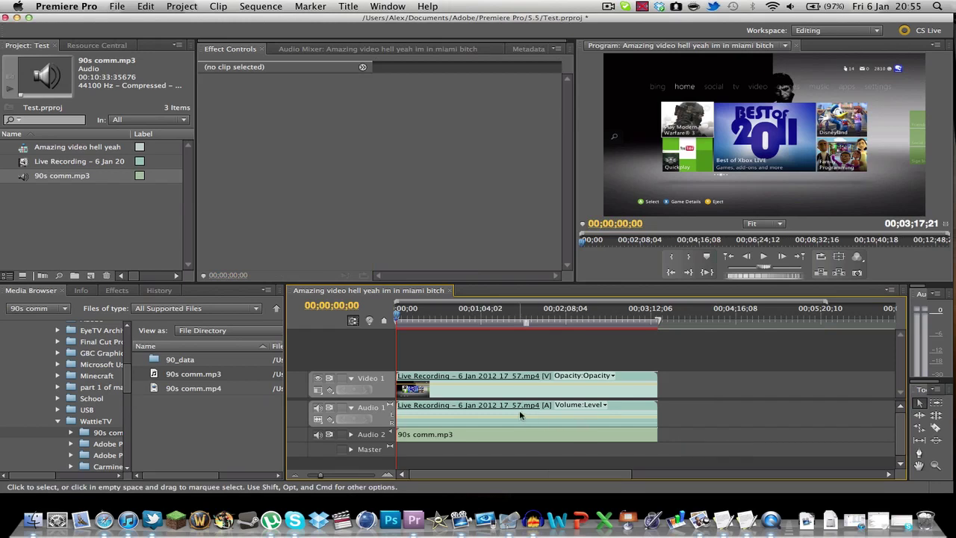
Step: Set the Live Recording clip's opacity to 0% at the sequence start
left_click(417, 390)
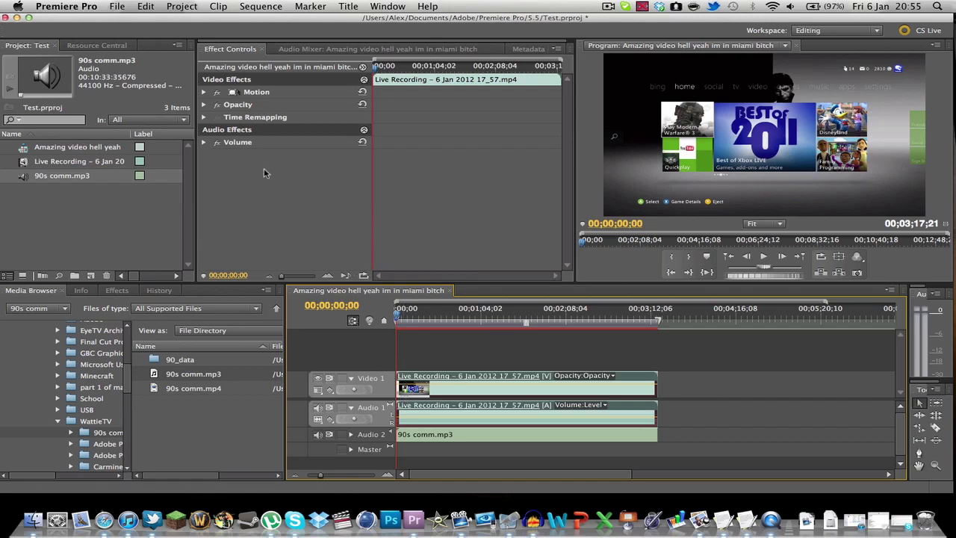
left_click(203, 104)
left_click(296, 118)
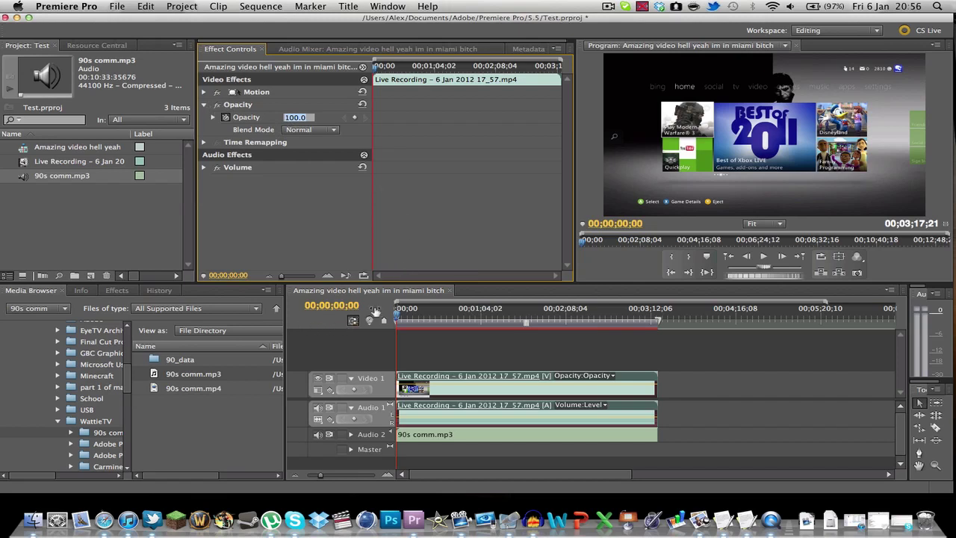
type("0")
key("Return")
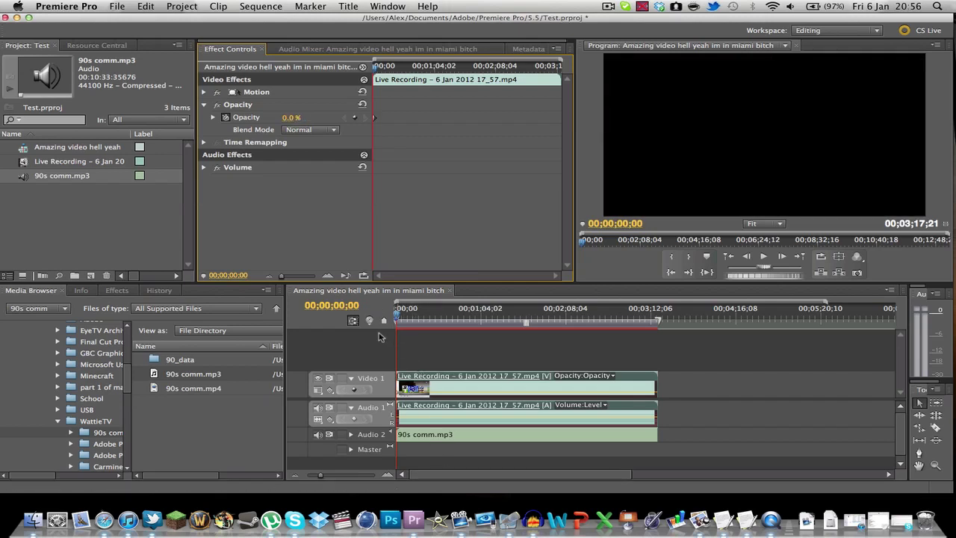
Step: At 00;00;00;03, set the gameplay clip's opacity to 100%
left_click(348, 306)
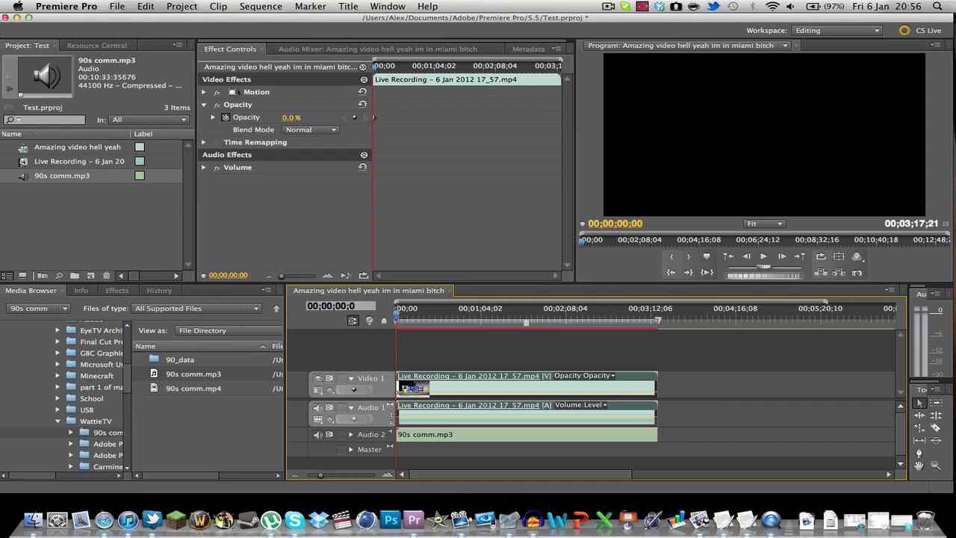
type("3")
key("Return")
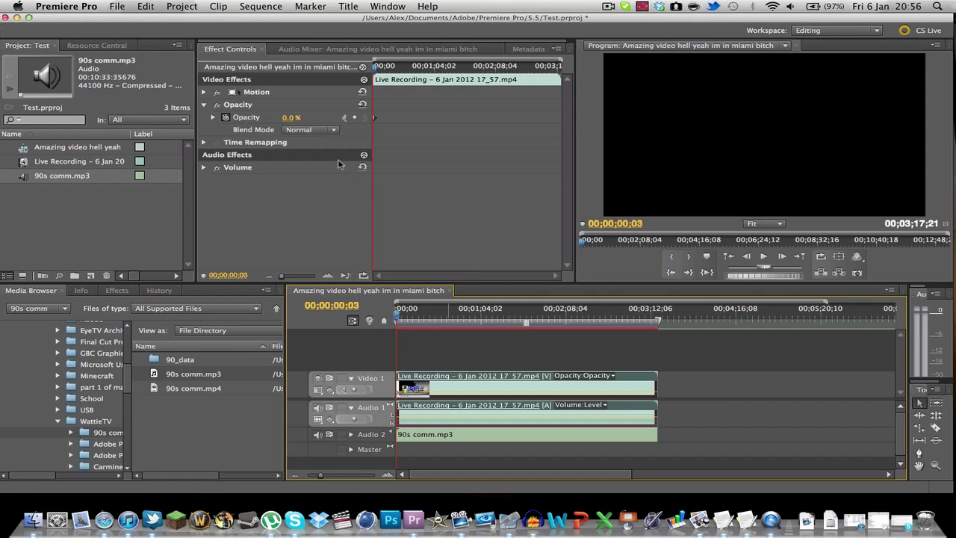
left_click(291, 117)
type("100")
key("Return")
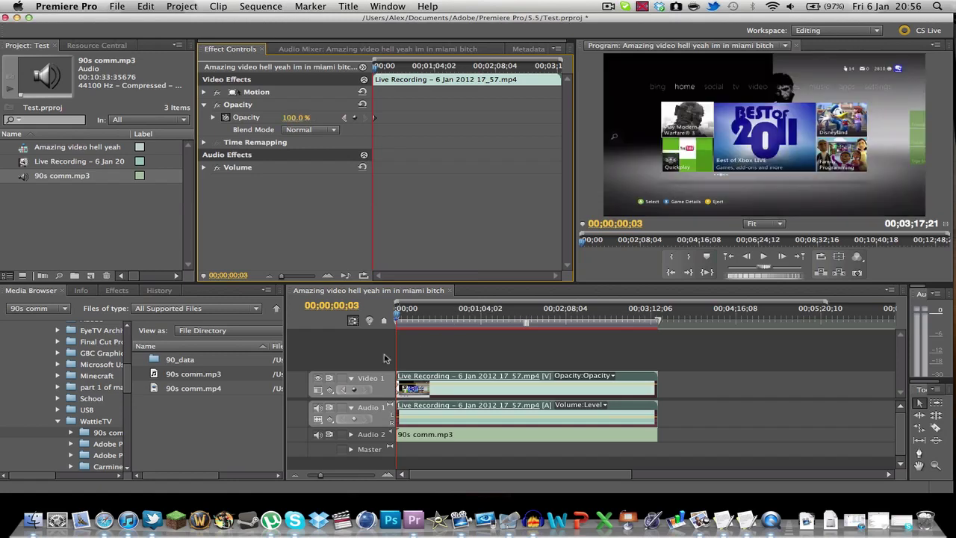
Step: Play back the sequence to preview the fade-in
left_click(396, 351)
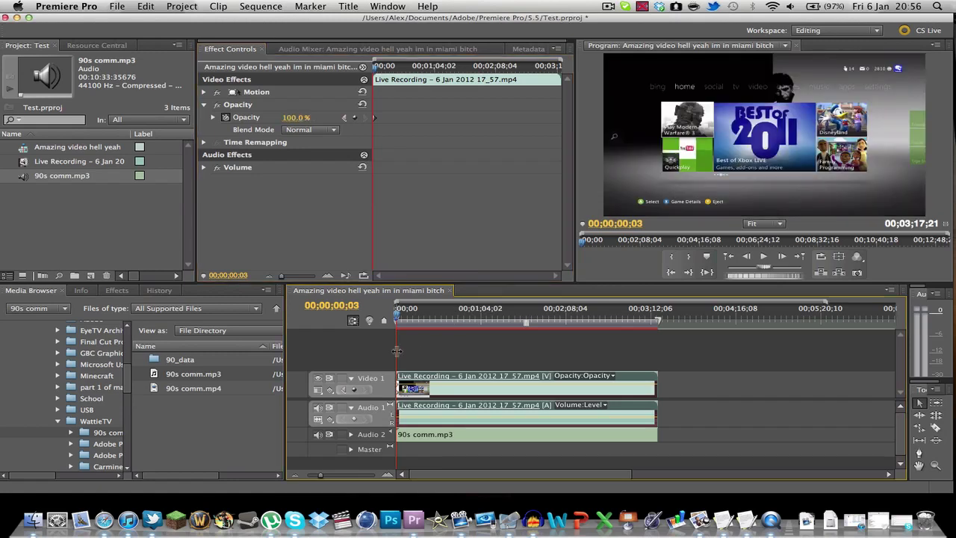
key("space")
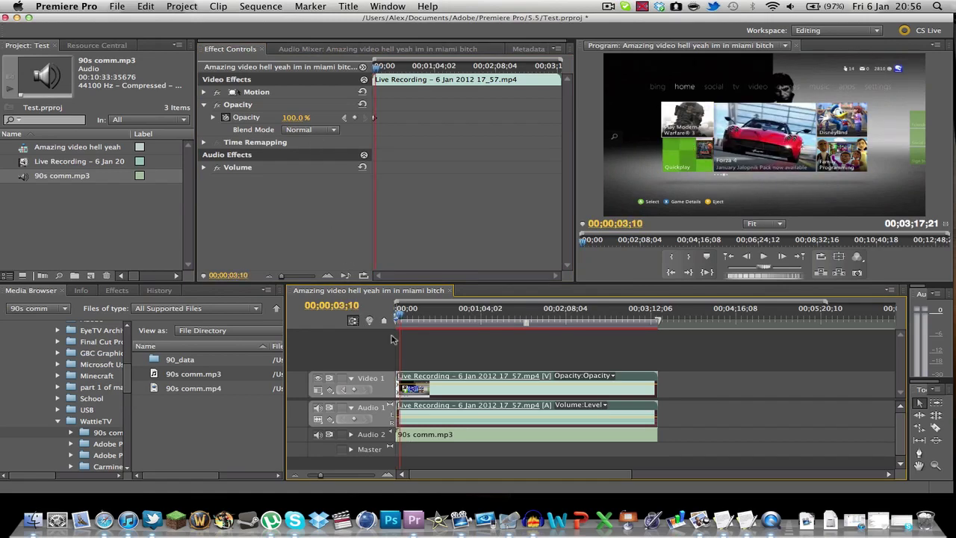
key("space")
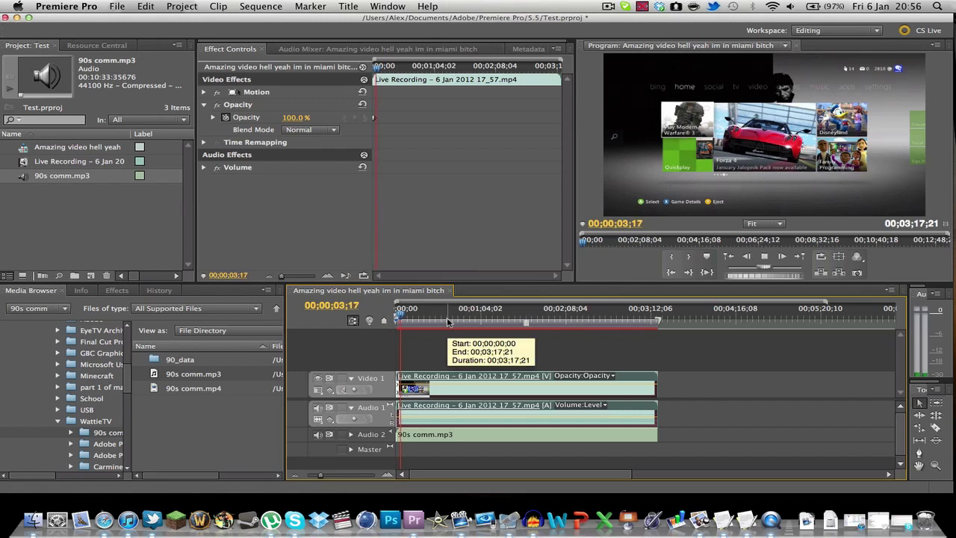
key("space")
Step: Move the playhead to 00;00;04;00 by entering the timecode
left_click(350, 302)
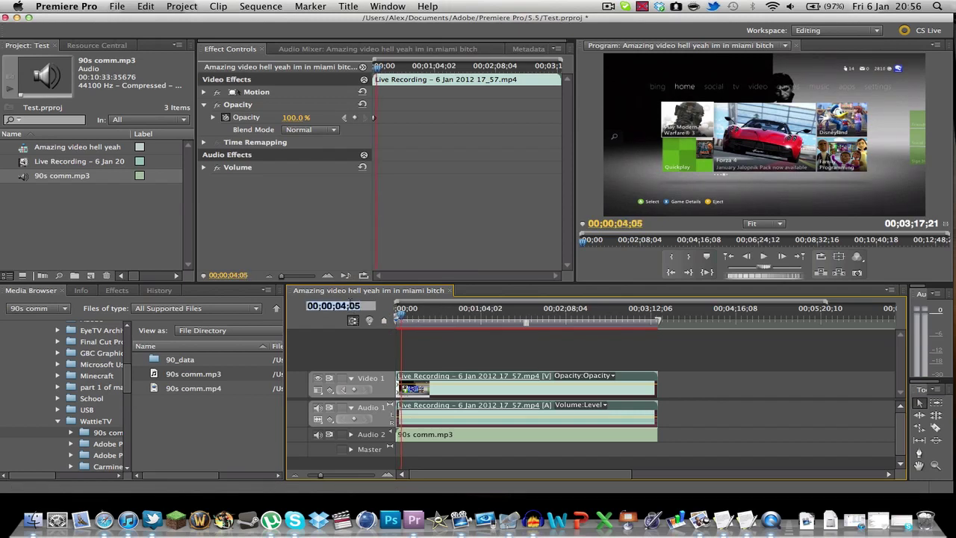
key("BackSpace")
type("00:00:00:00")
key("Return")
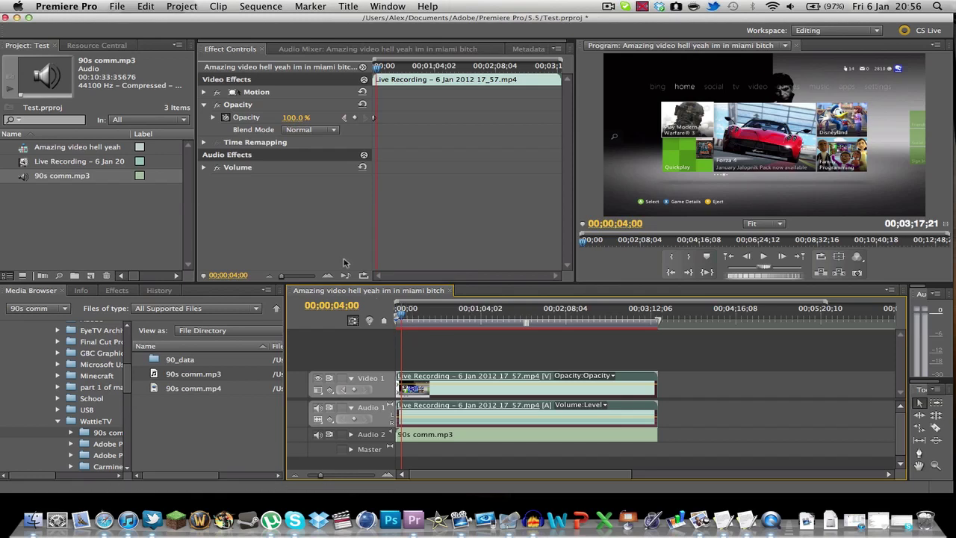
Step: Leave the opacity unchanged and return the playhead to the sequence start
left_click(295, 117)
left_click(455, 292)
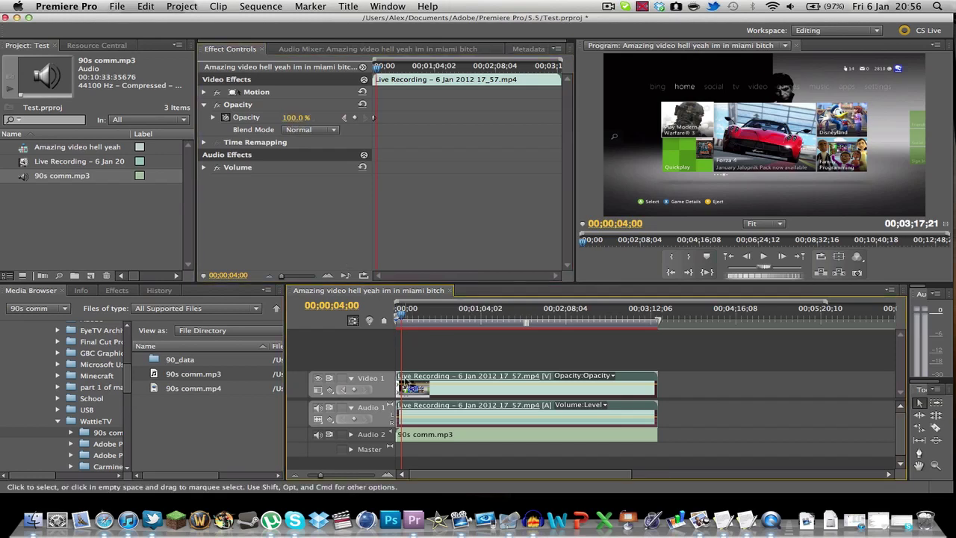
left_click(333, 306)
type("0")
key("Return")
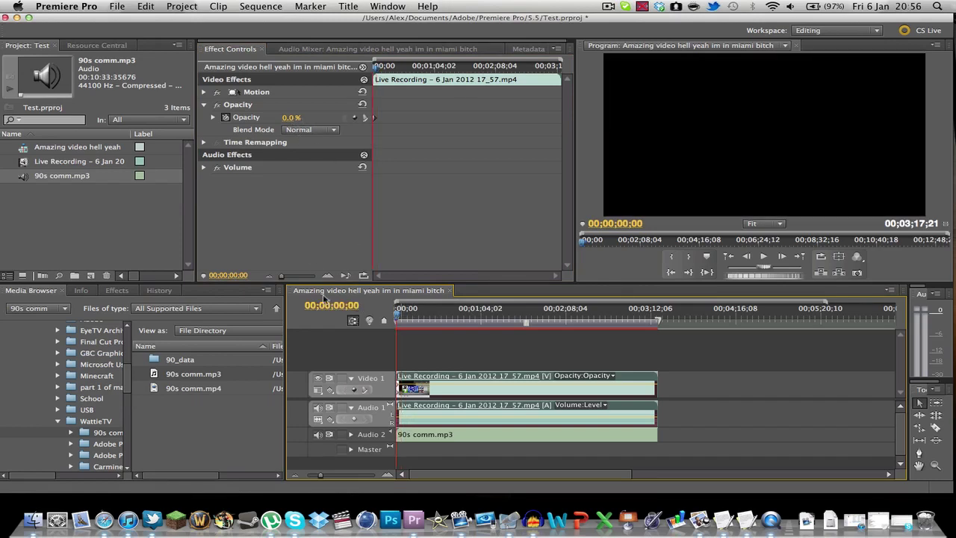
Step: At 00;00;04;00, add a 99% opacity keyframe to the gameplay clip
left_click(345, 307)
left_click(347, 305)
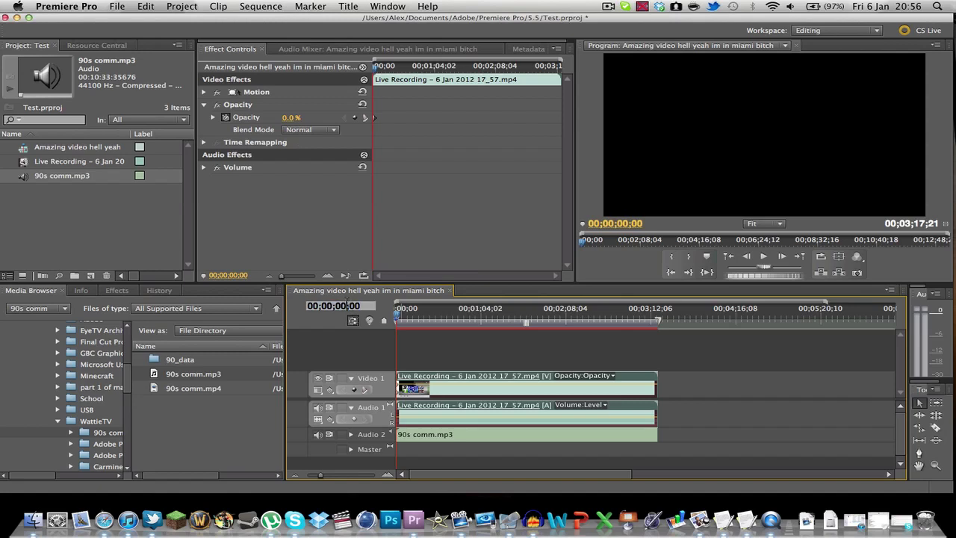
key("BackSpace")
type("4")
key("Return")
left_click(300, 114)
left_click(299, 117)
type("0")
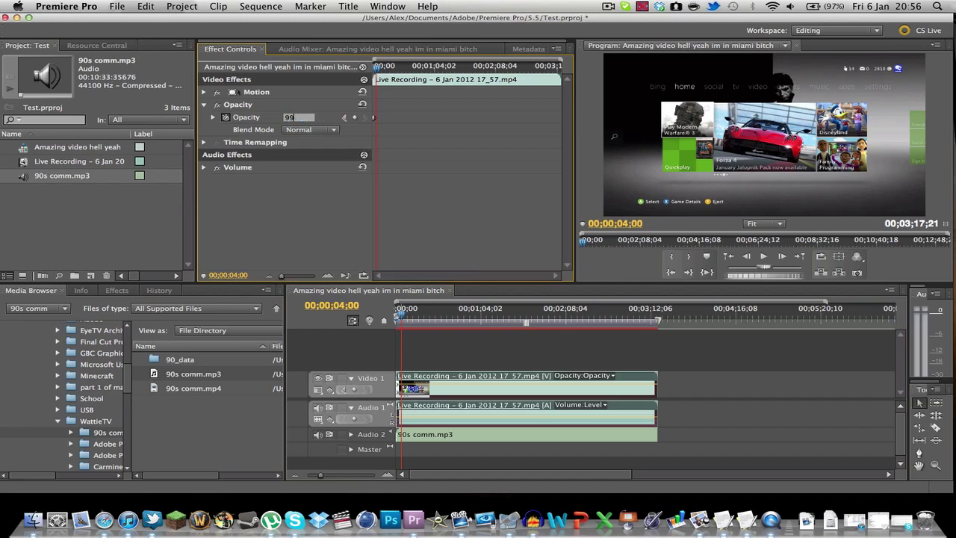
type("9")
key("Return")
Step: At 00;00;04;01, set the gameplay clip's opacity to 100%
left_click(333, 306)
left_click(345, 306)
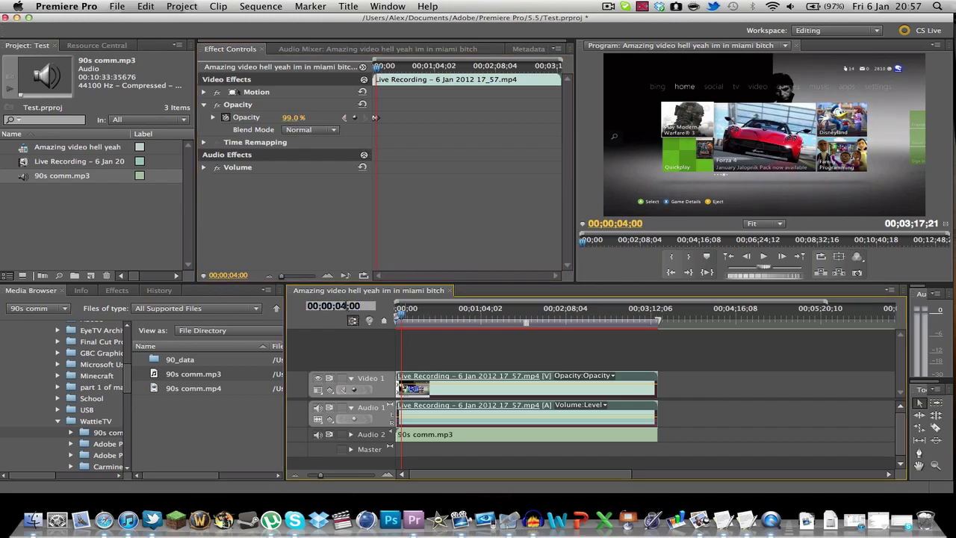
key("BackSpace")
type("1")
key("Return")
left_click(298, 117)
type("1")
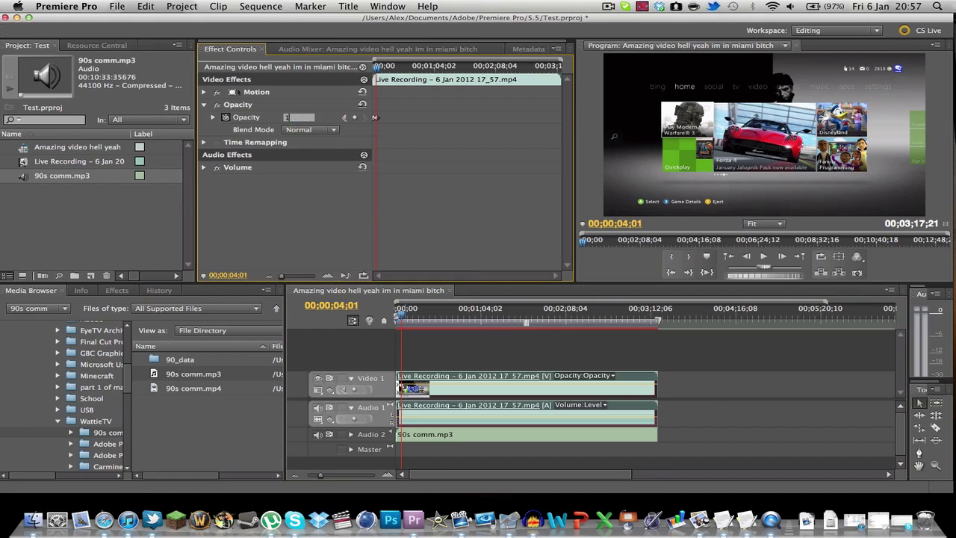
key("Return")
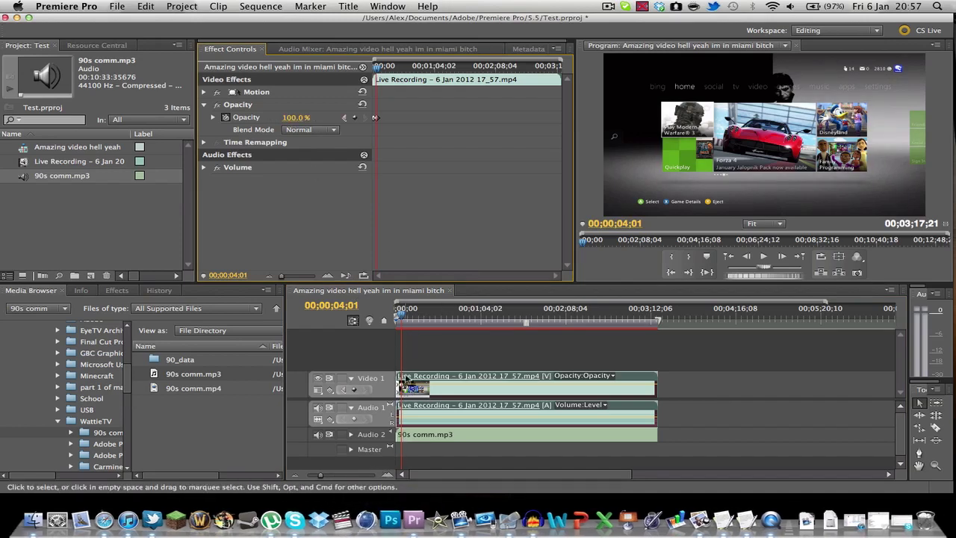
Step: Play the sequence from the start and stop around 4 seconds to check the fade-in
left_click(397, 318)
key("space")
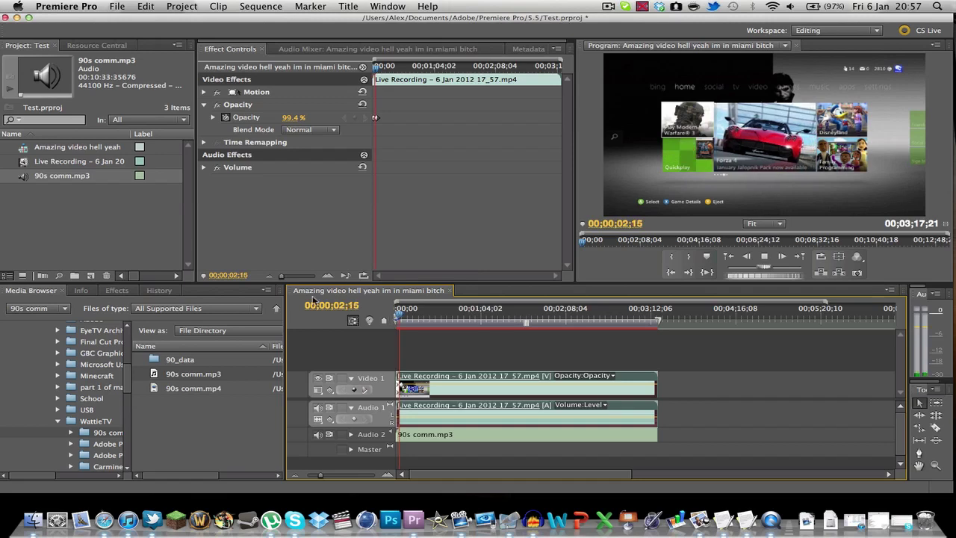
key("space")
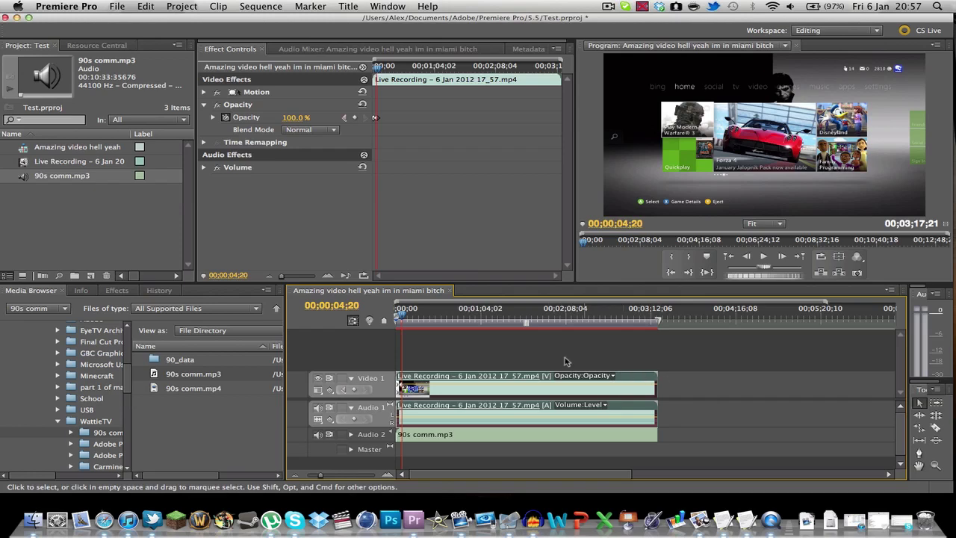
Step: Add a 100% opacity keyframe at 00;03;14;00 near the gameplay clip's end
left_click_drag(402, 319, 655, 320)
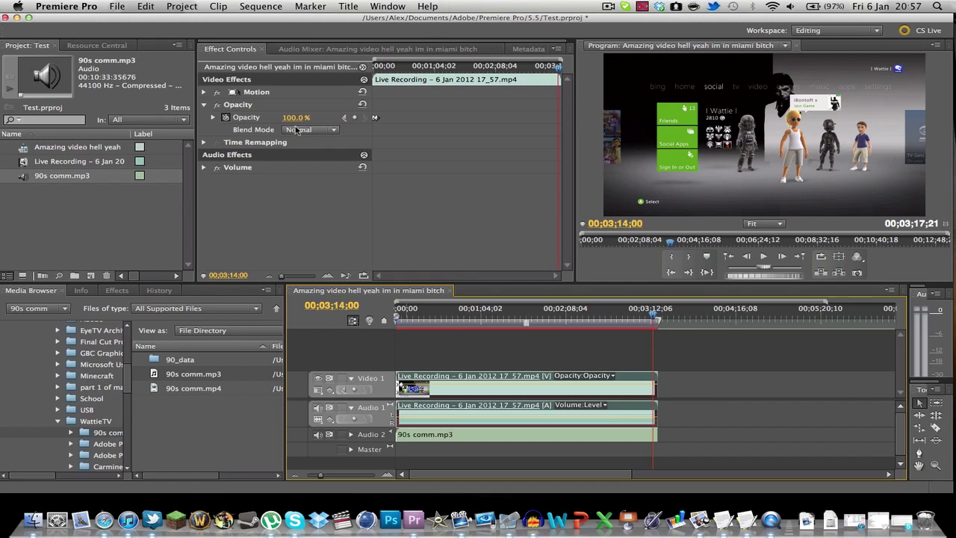
left_click(292, 118)
type("99")
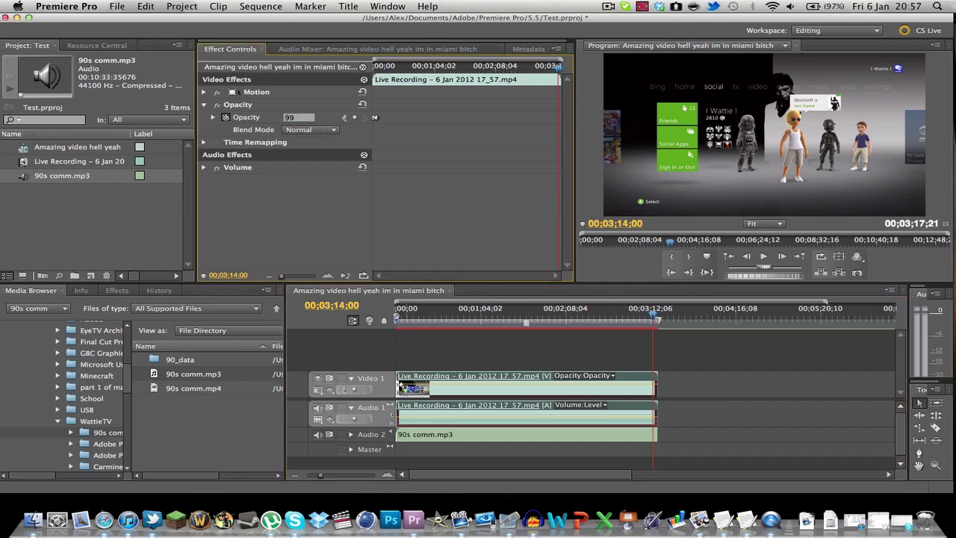
key("Return")
Step: Set opacity to 0% just past the clip's end and scrub through the fade-out
left_click_drag(654, 318, 657, 317)
left_click(296, 117)
type("0")
key("Return")
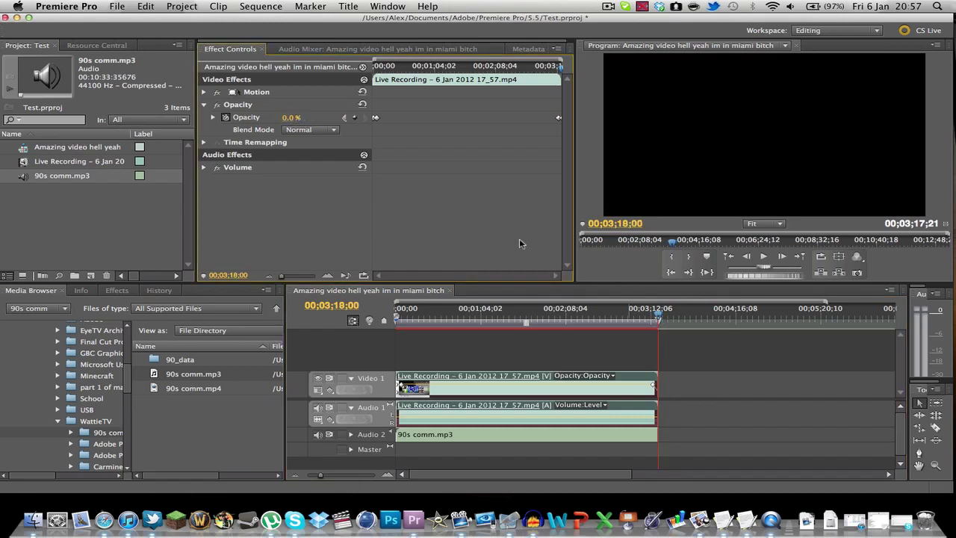
left_click(656, 317)
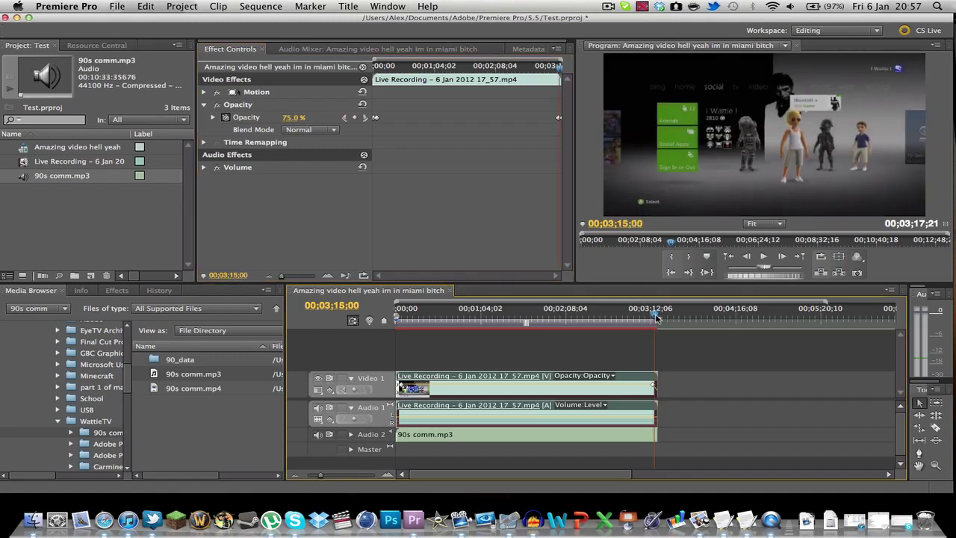
mouse_move(656, 317)
left_mouse_down()
mouse_move(626, 317)
mouse_move(657, 318)
left_mouse_up()
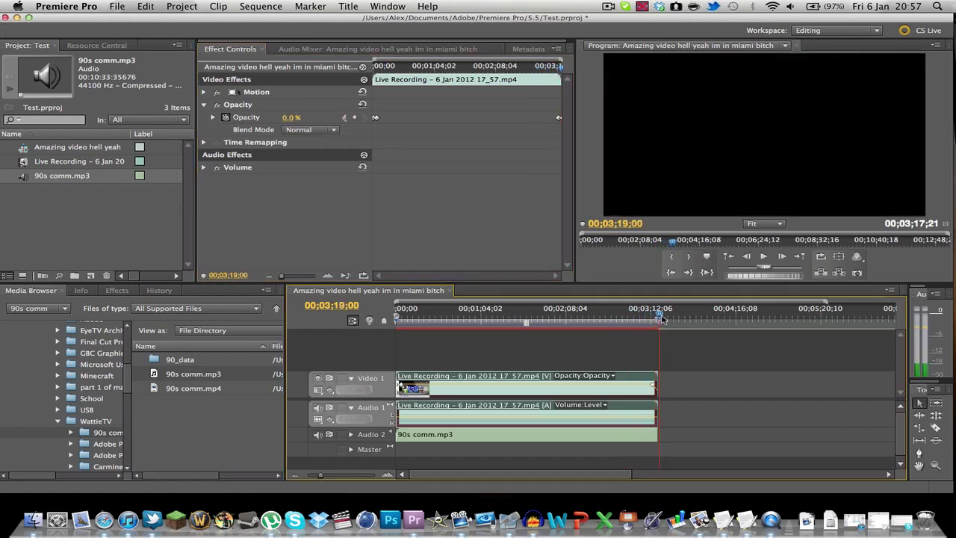
left_click_drag(663, 319, 497, 318)
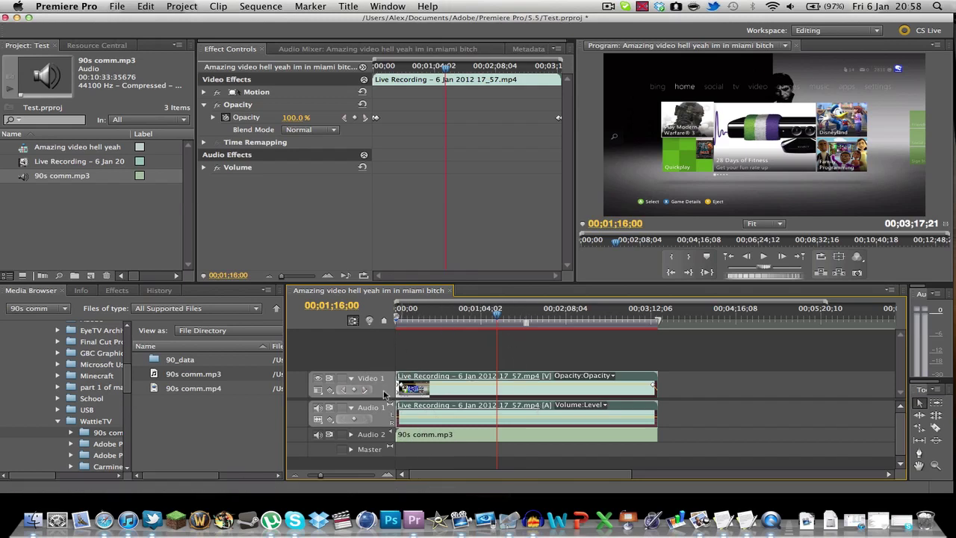
Step: Add one video track and no audio tracks, creating Video 2
right_click(384, 395)
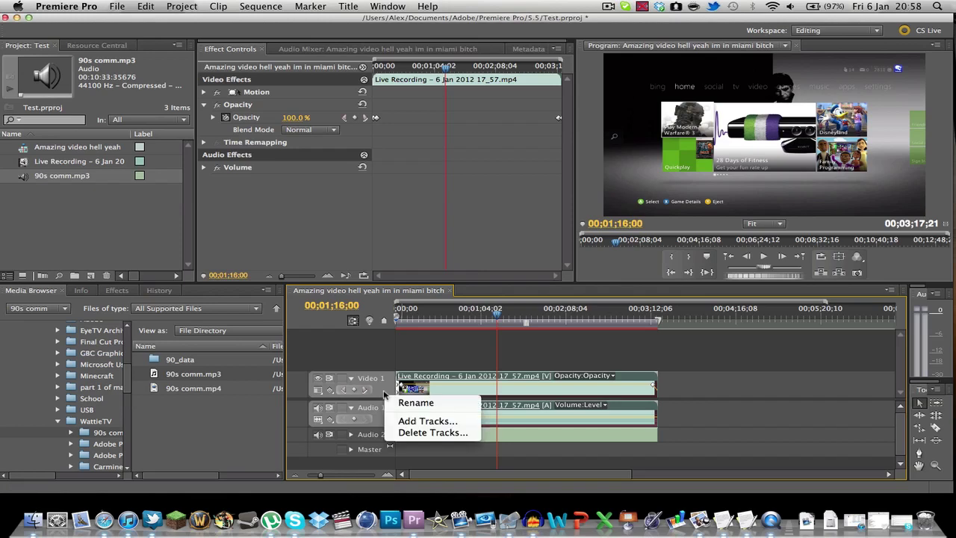
left_click(427, 421)
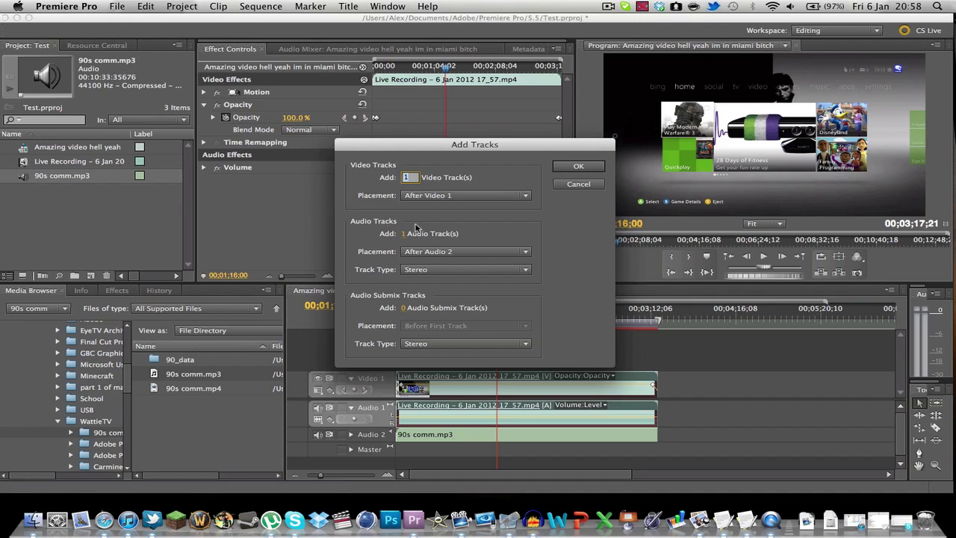
left_click(405, 234)
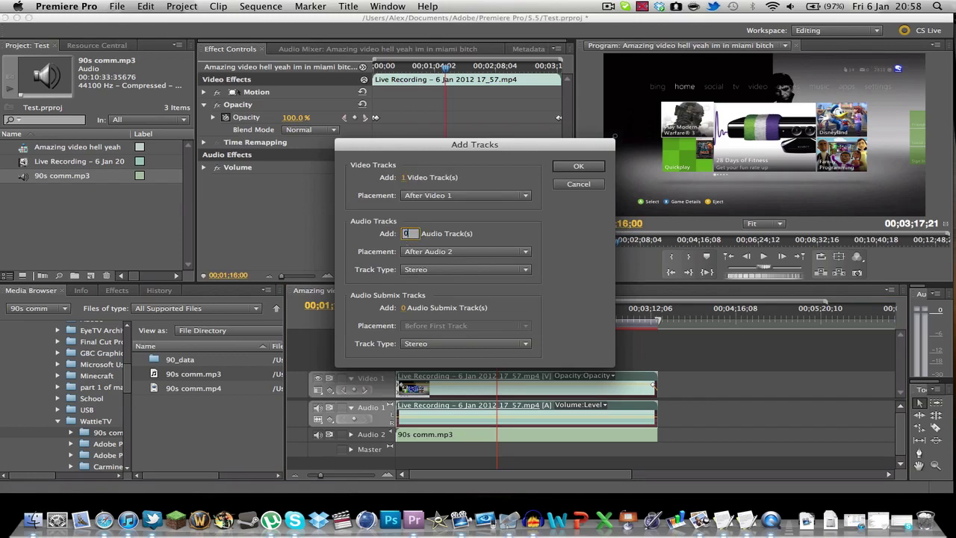
key("Return")
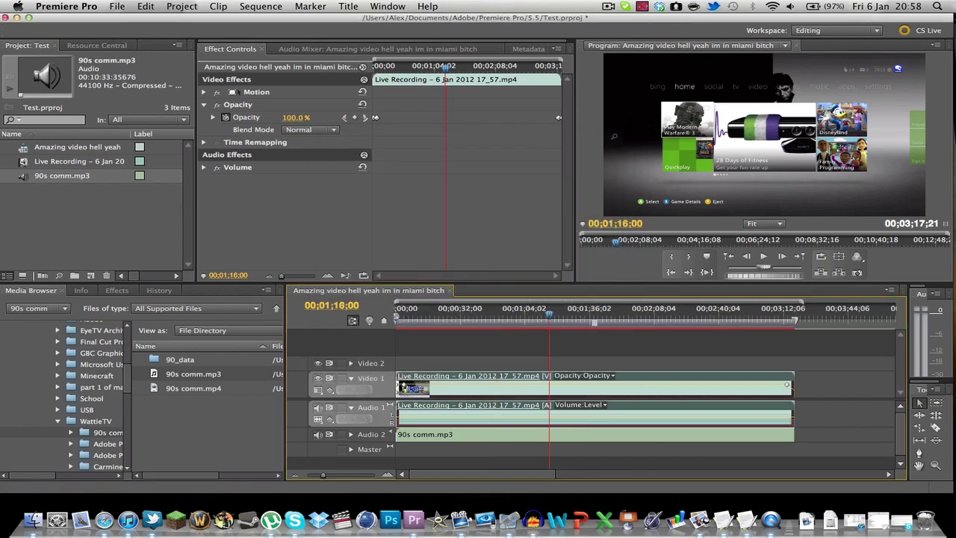
Step: Open WattieTV > Graphics in the Media Browser and import vidborder1.png into the project
left_click(112, 421)
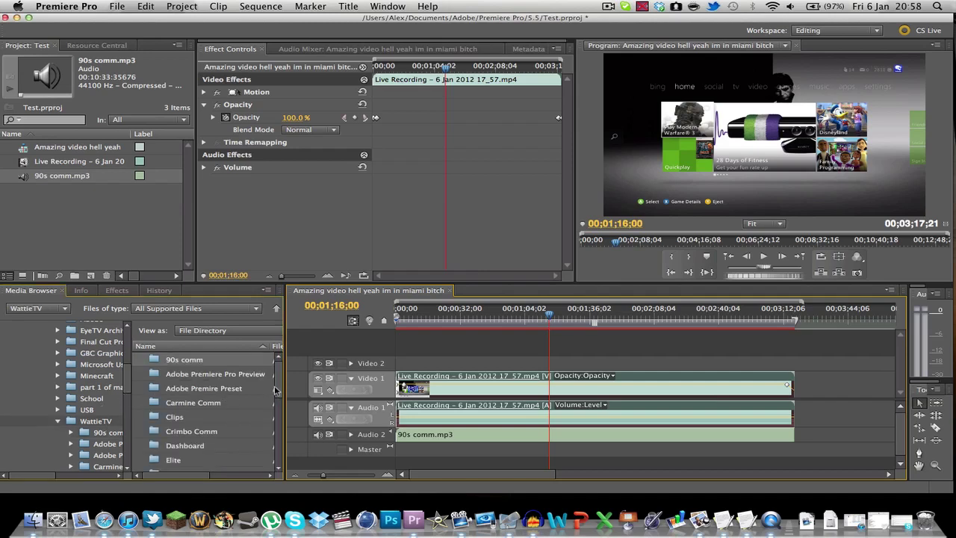
scroll(277, 390, "down", 5)
left_click(195, 402)
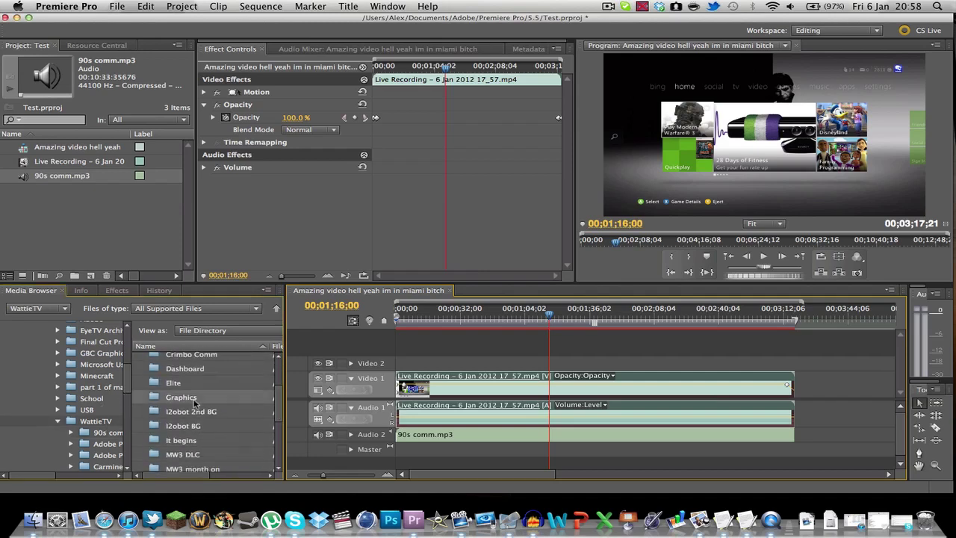
double_click(195, 402)
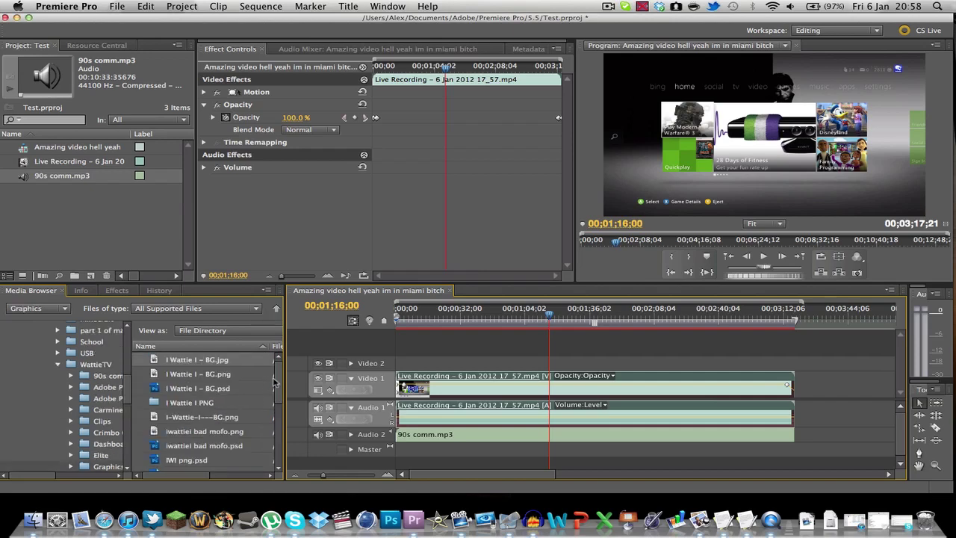
left_click_drag(280, 385, 281, 462)
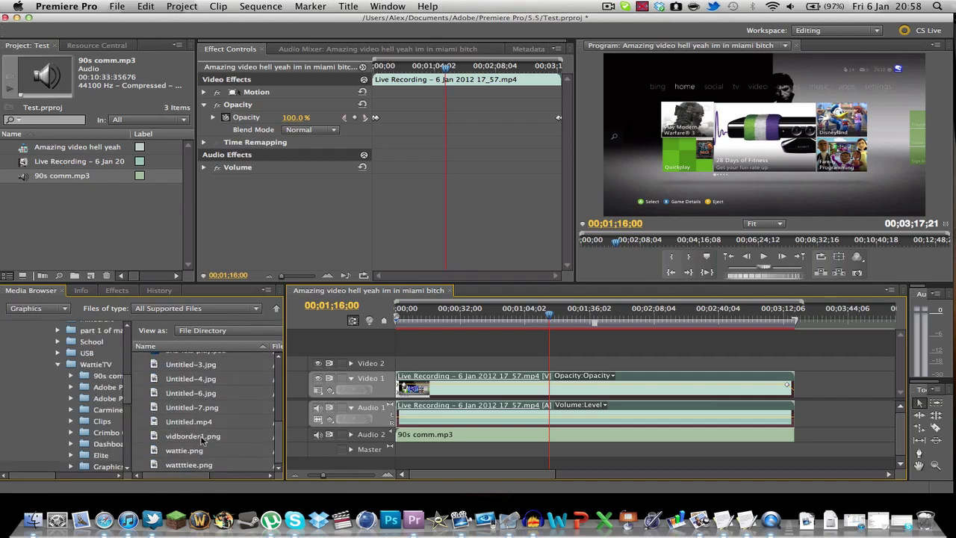
left_click_drag(202, 437, 120, 242)
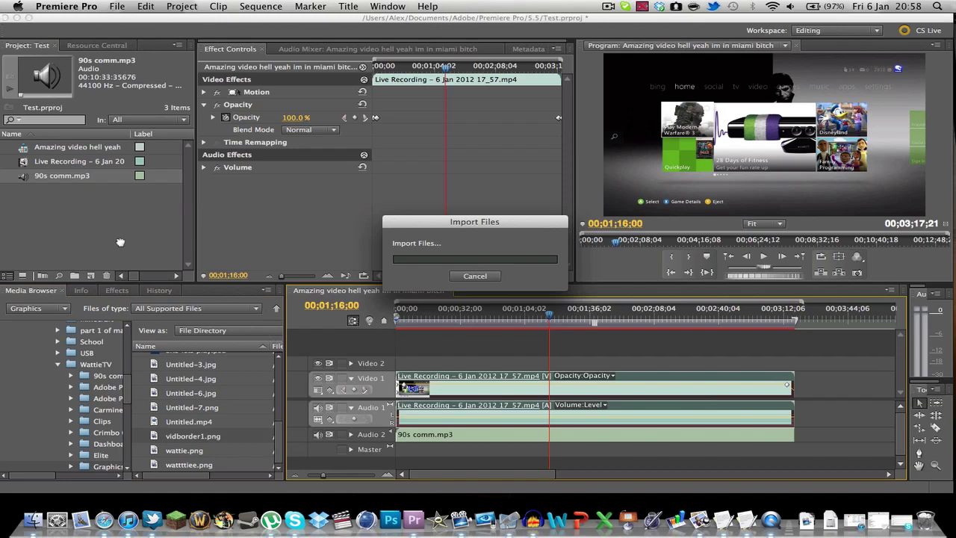
Step: Place vidborder1.png on Video 2 and stretch it to end with the gameplay clip
left_click_drag(66, 192, 406, 363)
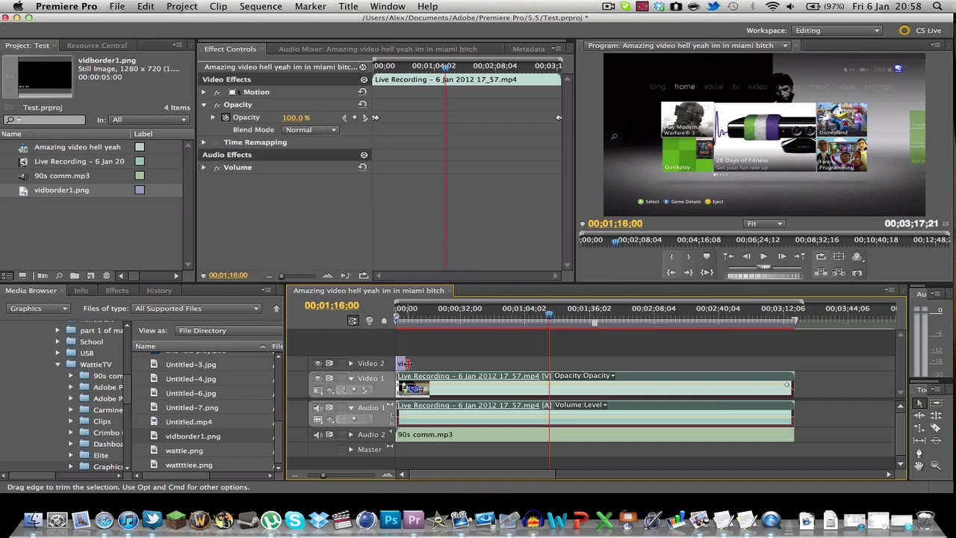
left_click_drag(408, 363, 795, 345)
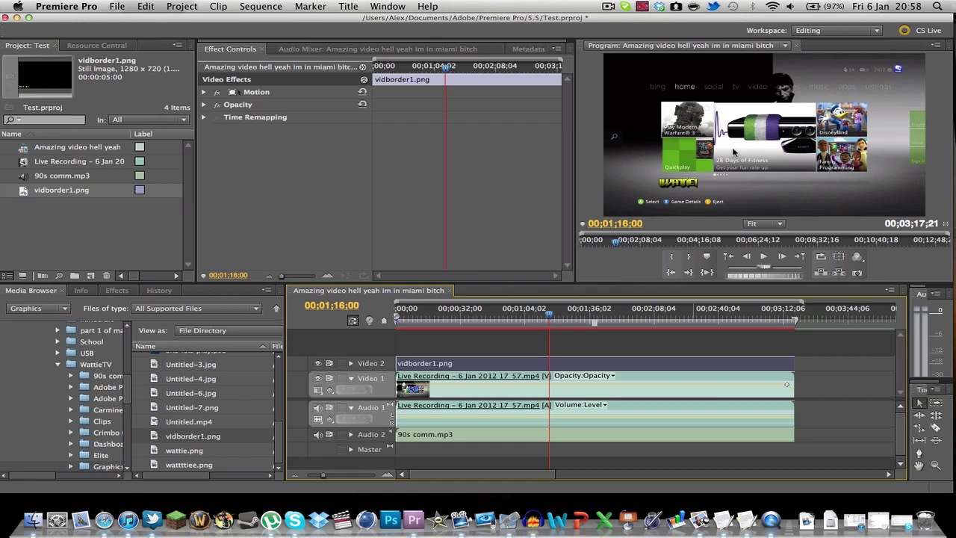
Step: Move and scale the watermark in the Program monitor so the WATTIE logo sits bottom-left
left_click(734, 152)
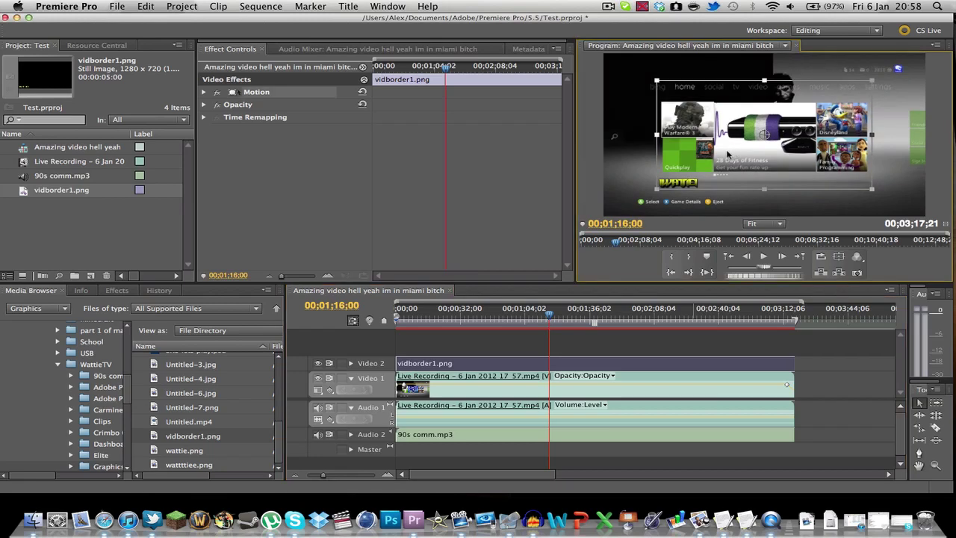
mouse_move(718, 154)
left_mouse_down()
mouse_move(736, 131)
mouse_move(726, 142)
left_mouse_up()
left_click_drag(657, 182, 603, 207)
left_click_drag(645, 153, 648, 163)
Step: Preview the sequence with the watermark and scrub back to the start
left_click(830, 359)
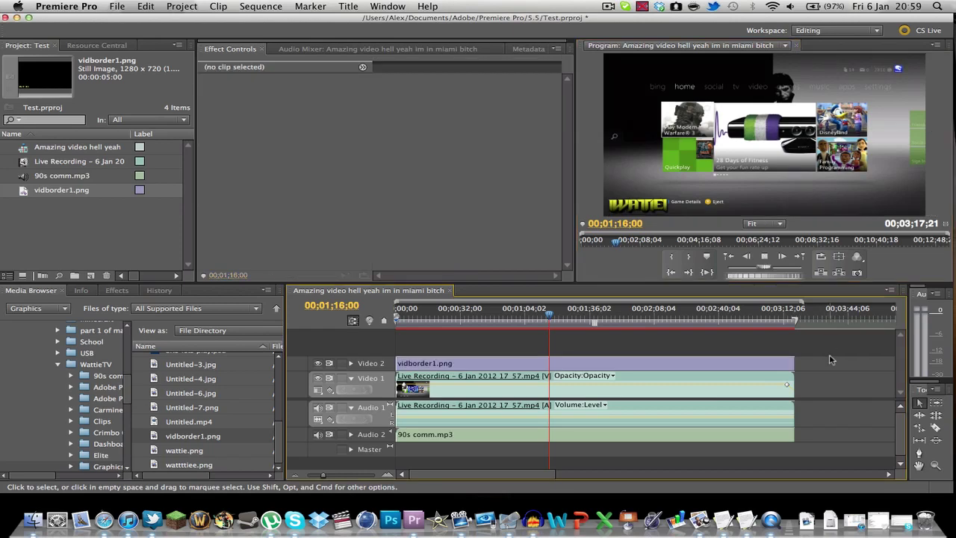
key("space")
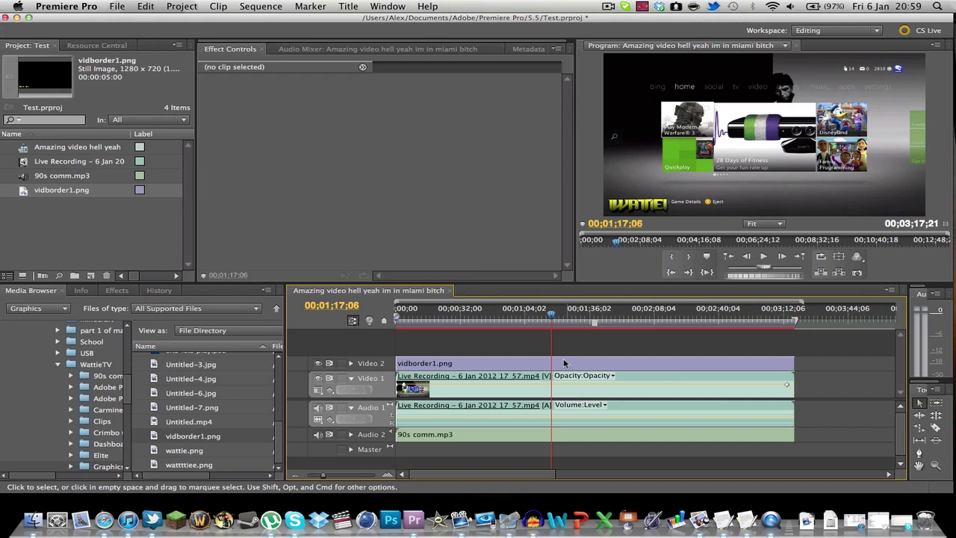
left_click_drag(557, 318, 384, 344)
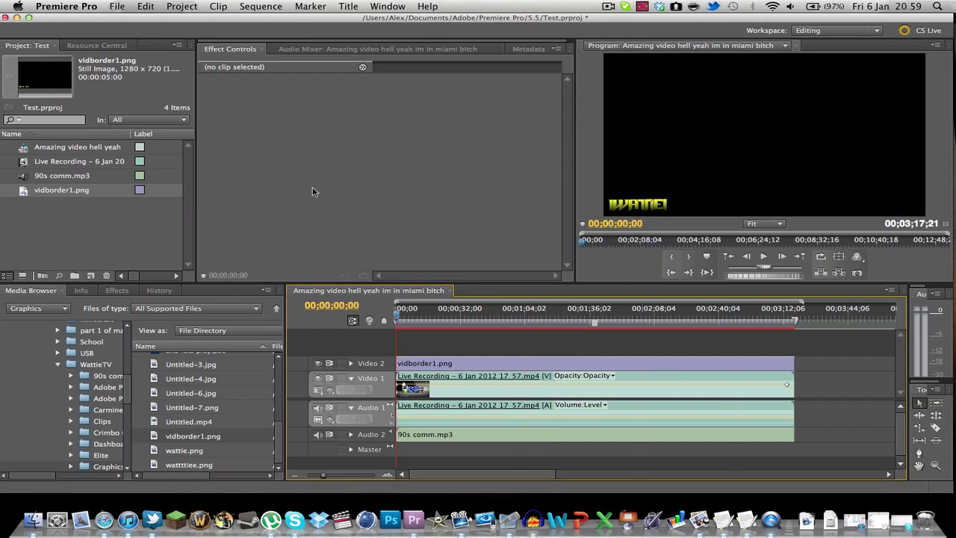
Step: Set the Video 2 watermark's opacity to 0% at its start
left_click(443, 365)
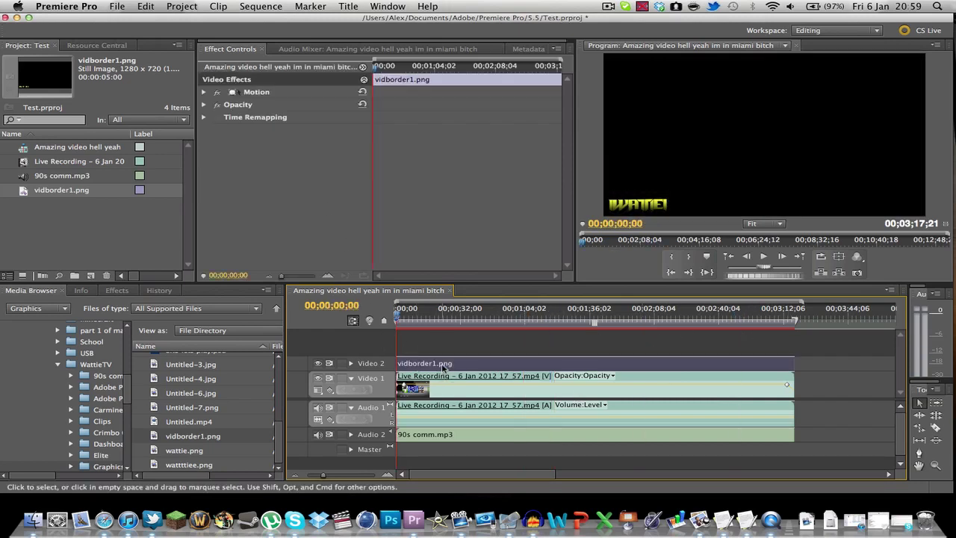
left_click(204, 105)
left_click(299, 118)
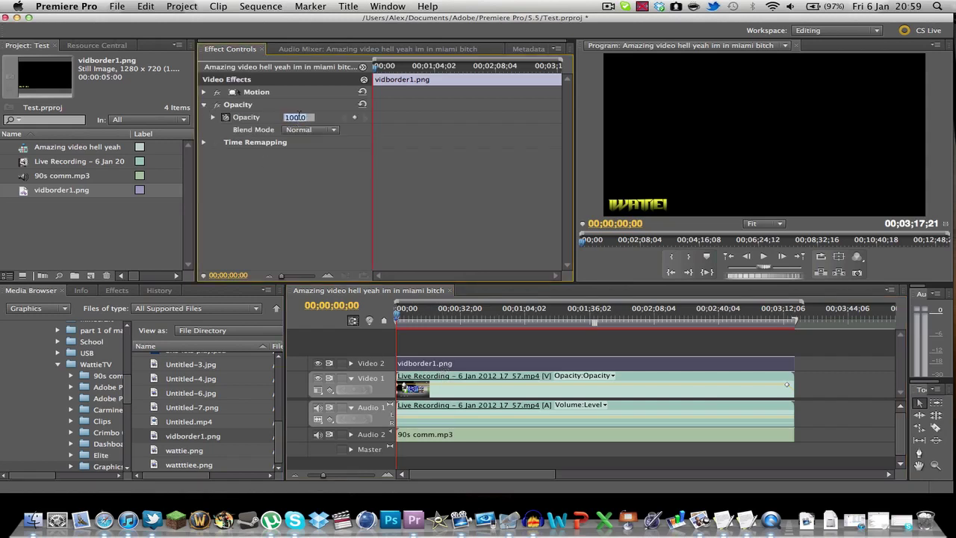
type("0")
key("Return")
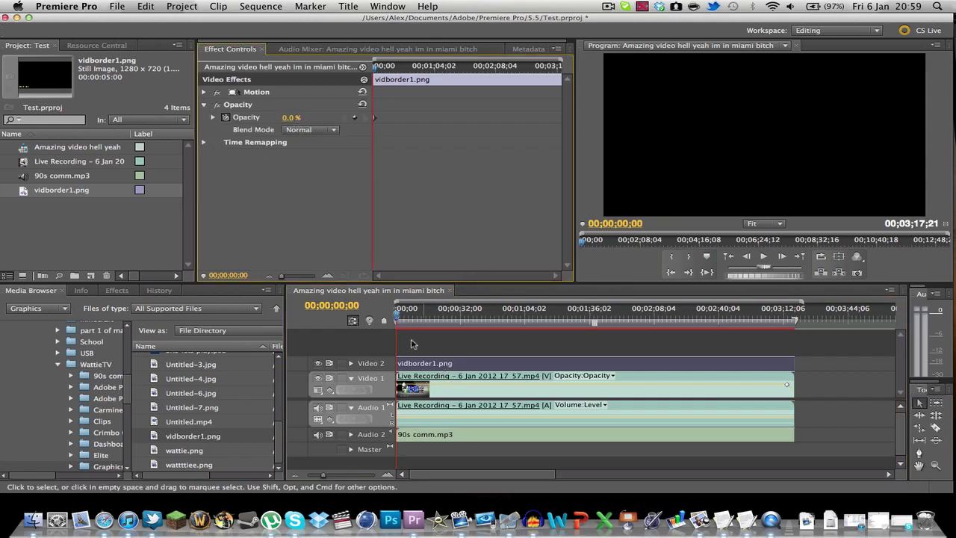
Step: Set the watermark to 100% opacity at 00;00;03;18 and scrub to check the fade
left_click_drag(398, 317, 404, 317)
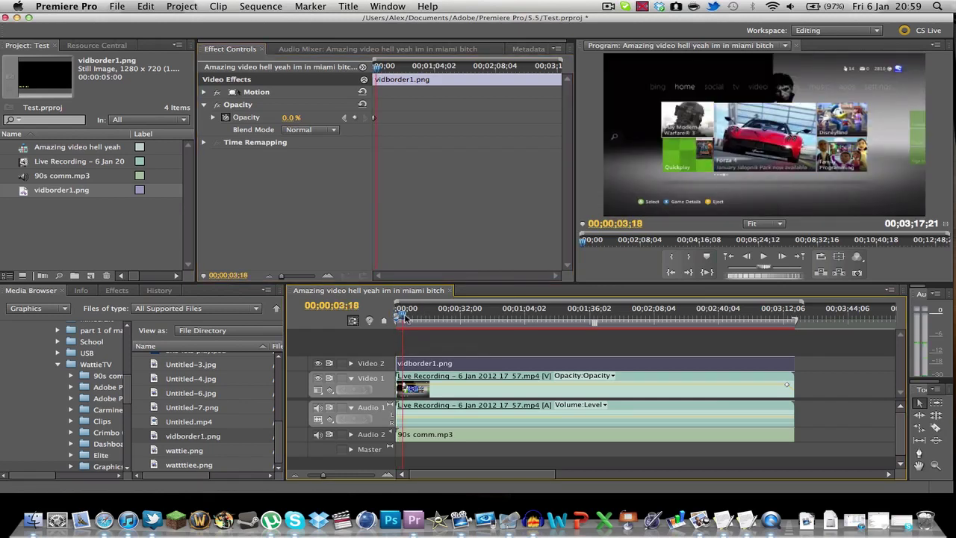
left_click(299, 117)
type("100")
key("Return")
left_click(403, 317)
left_click_drag(403, 316, 455, 317)
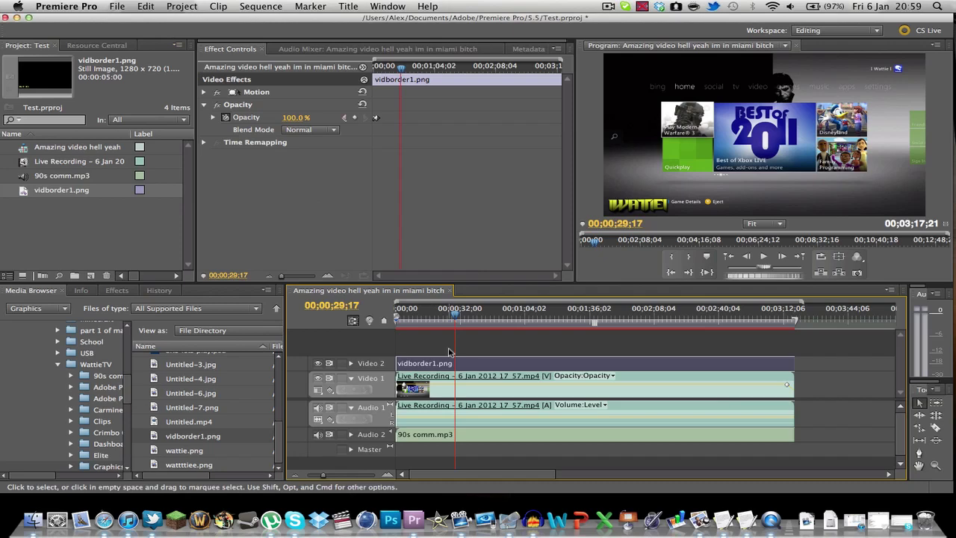
Step: Open the Export Media settings from the File menu
left_click(115, 6)
mouse_move(278, 275)
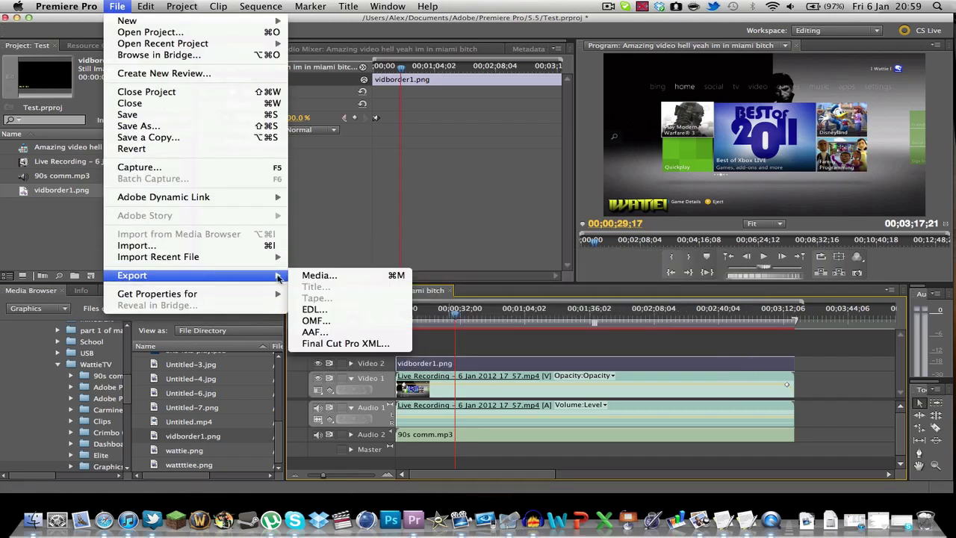
left_click(298, 280)
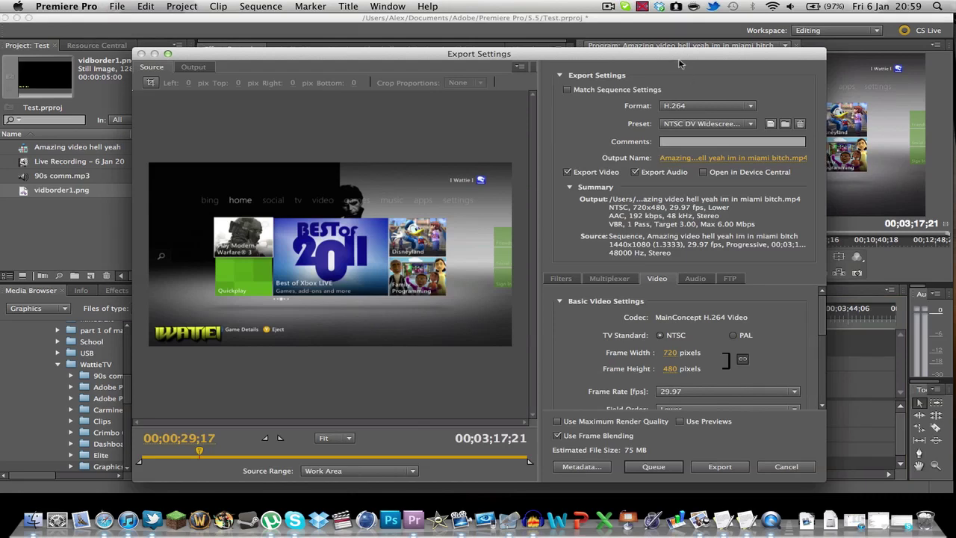
left_click_drag(680, 59, 686, 33)
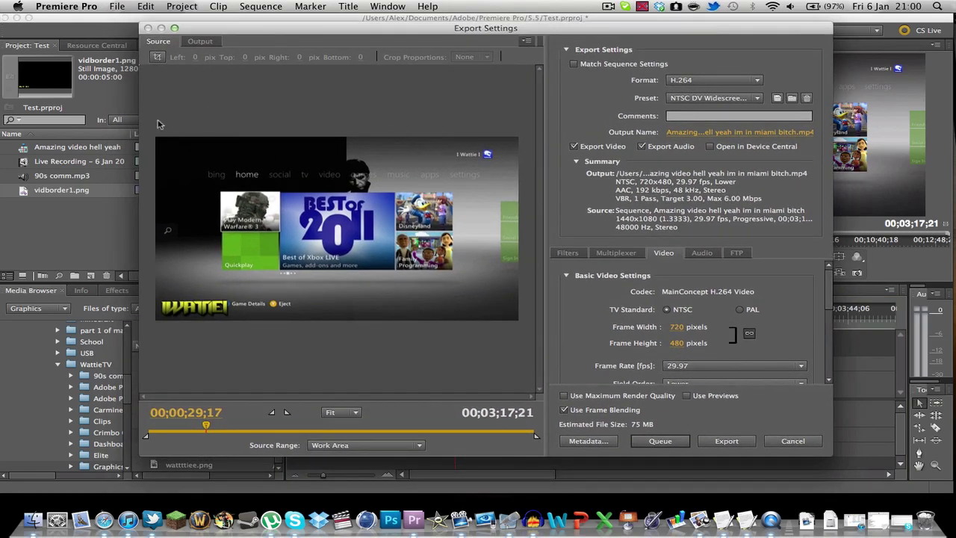
Step: Choose the YouTube Widescreen HD preset (H.264, 1280x720, 24 fps)
left_click(191, 42)
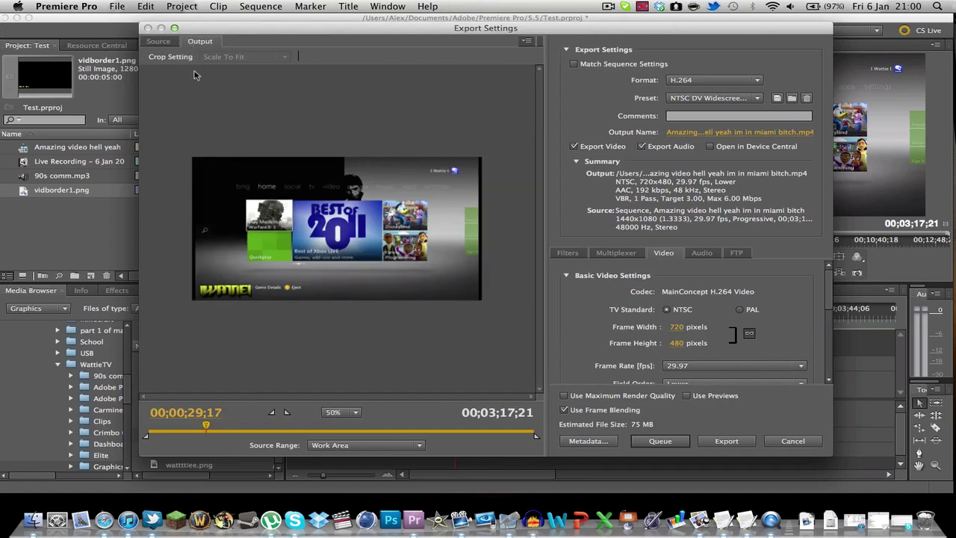
left_click(158, 42)
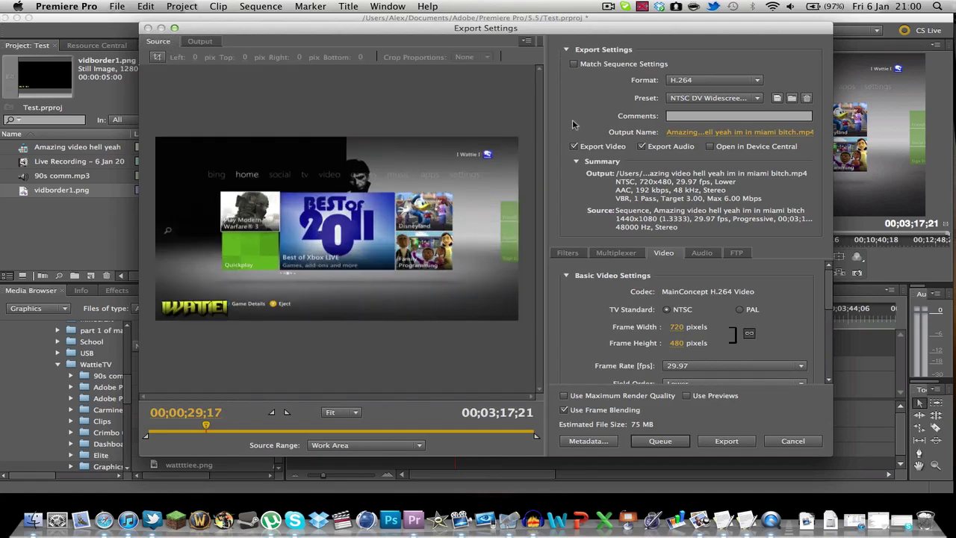
left_click(729, 100)
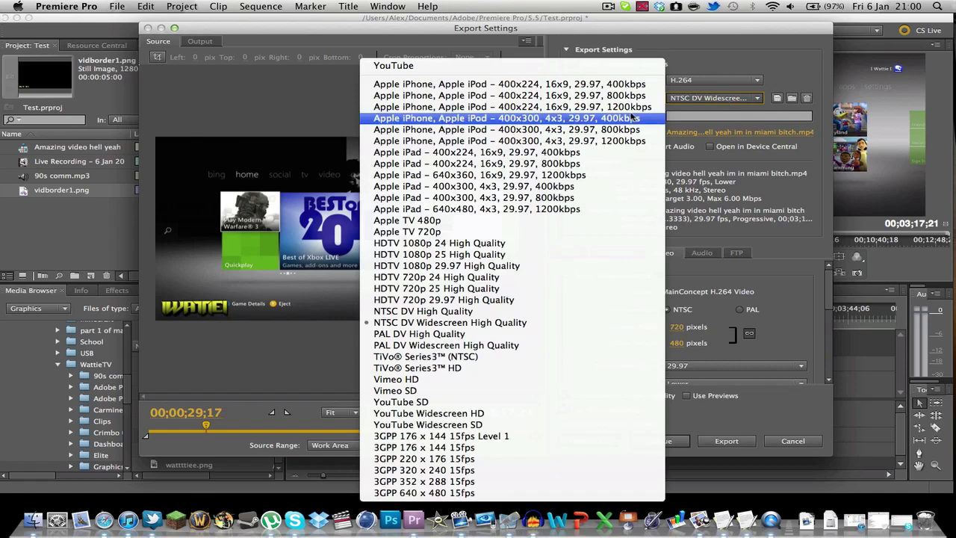
left_click(493, 416)
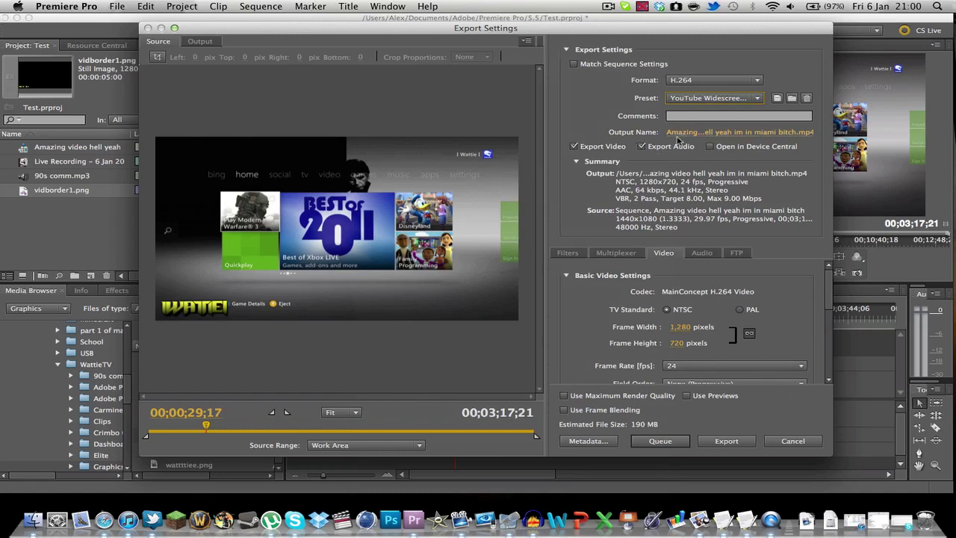
scroll(832, 300, "down", 3)
scroll(832, 301, "up", 3)
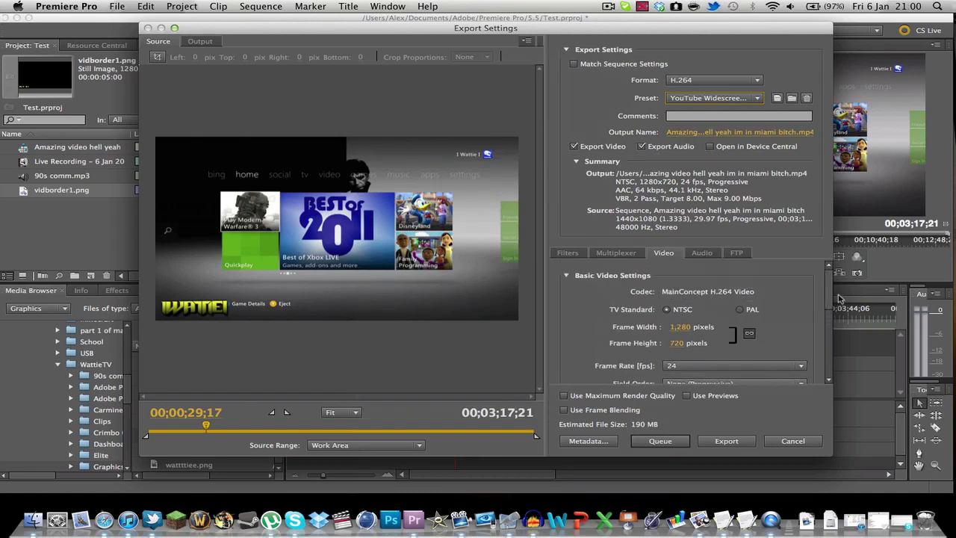
left_click(203, 42)
left_click(172, 42)
left_click(573, 411)
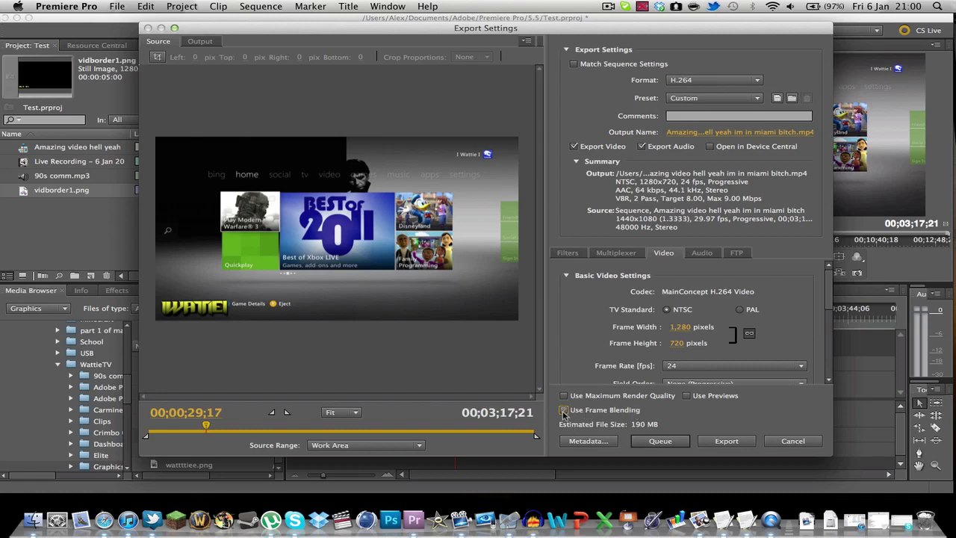
left_click(747, 98)
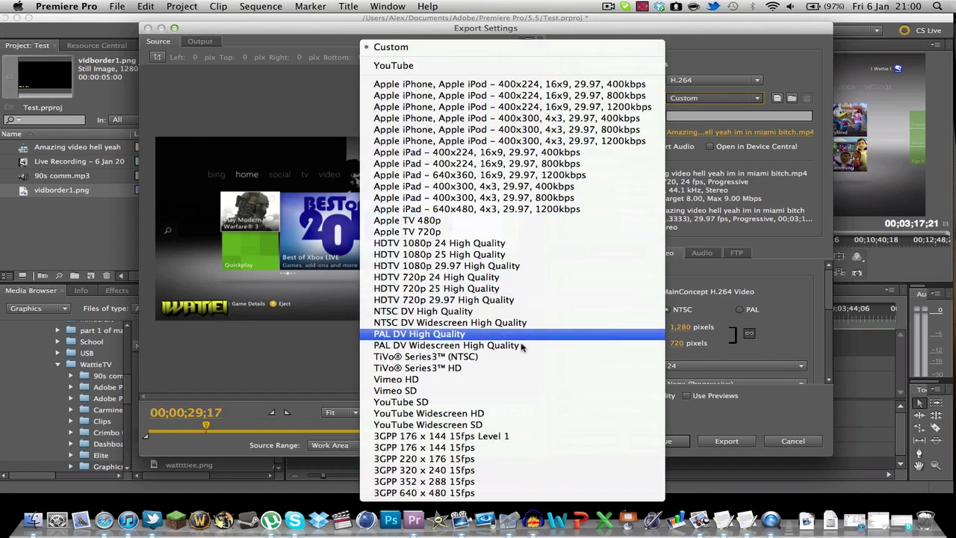
left_click(513, 423)
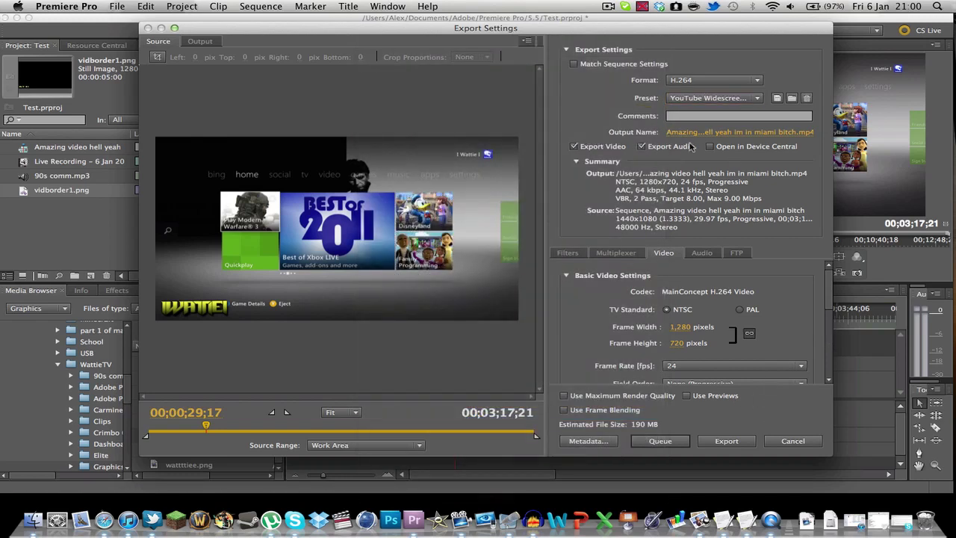
Step: Set the output file to save on the Desktop as Video Files (*.mp4)
left_click(712, 133)
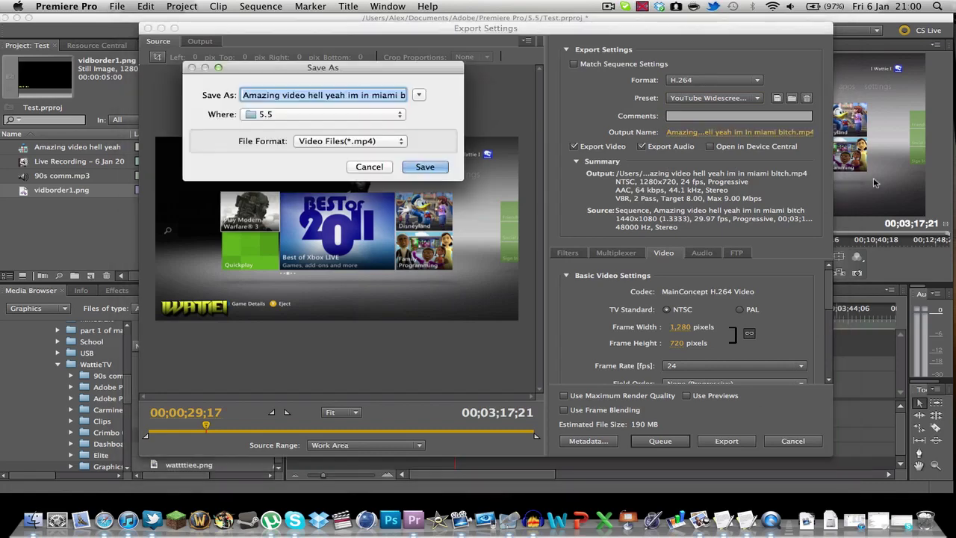
left_click(364, 168)
left_click(710, 132)
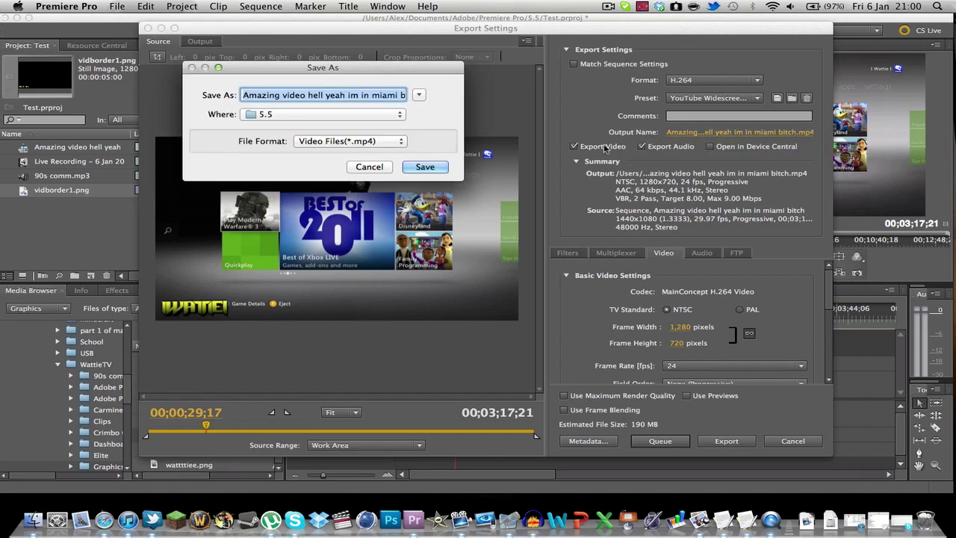
left_click(299, 118)
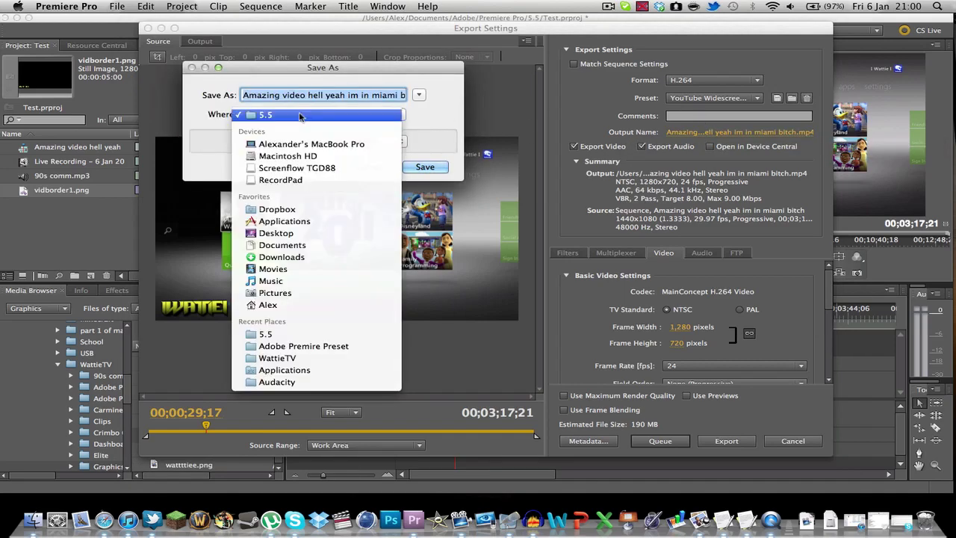
left_click(314, 233)
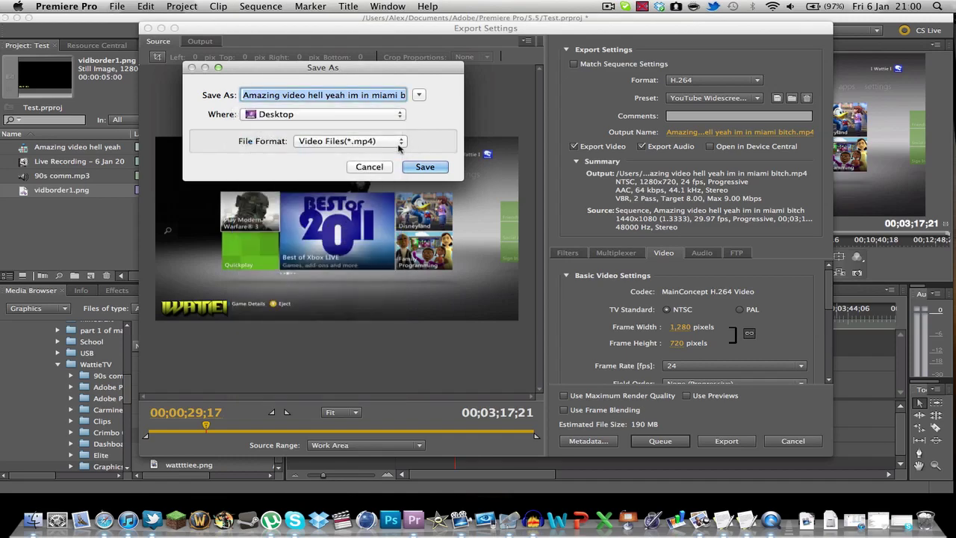
left_click(385, 147)
left_click(385, 143)
left_click(426, 167)
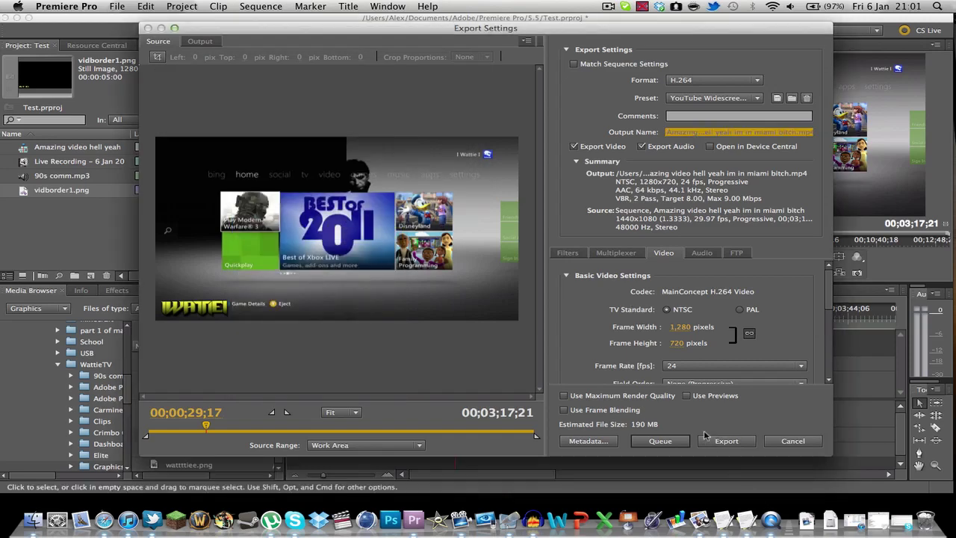
Step: Export the sequence to start encoding the YouTube Widescreen HD mp4
left_click(733, 441)
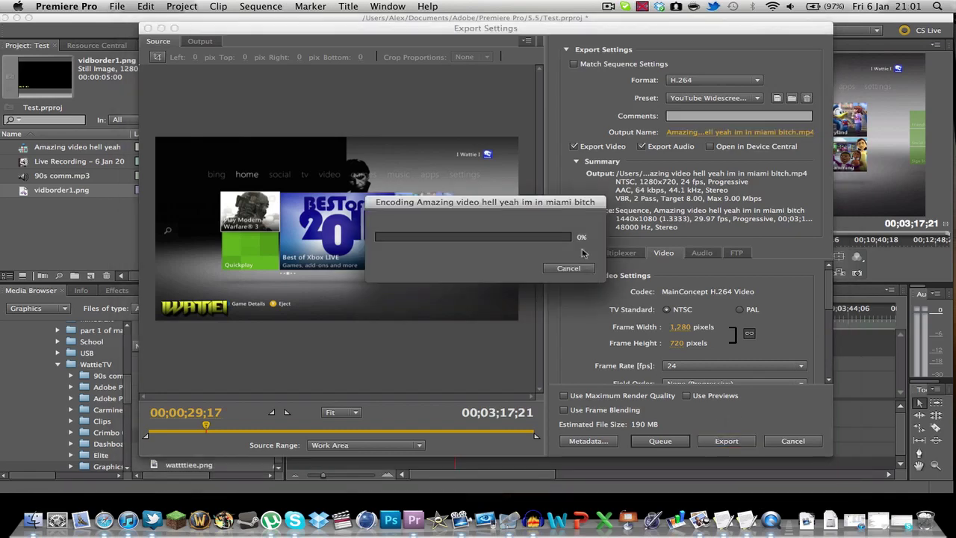